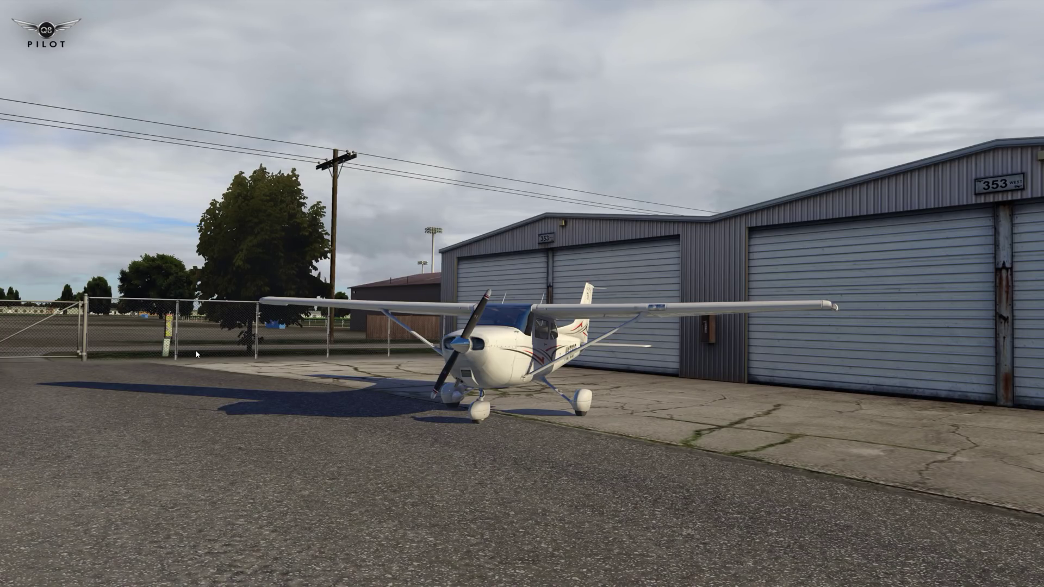
- Open the flight plan window and look at the flight plan builder's manual entry and the list of saved plans
key("ctrl+f")
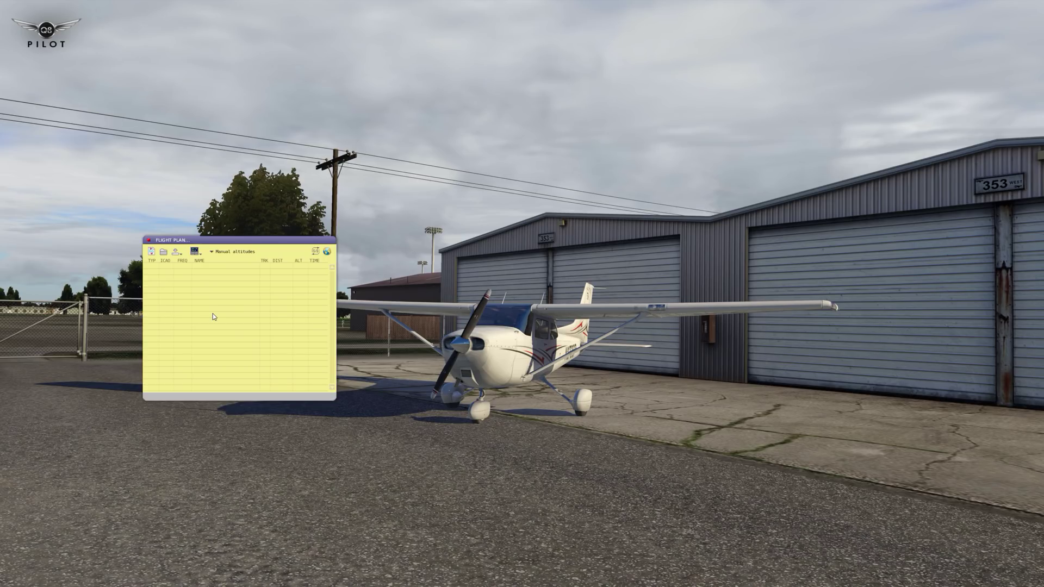
left_click(151, 251)
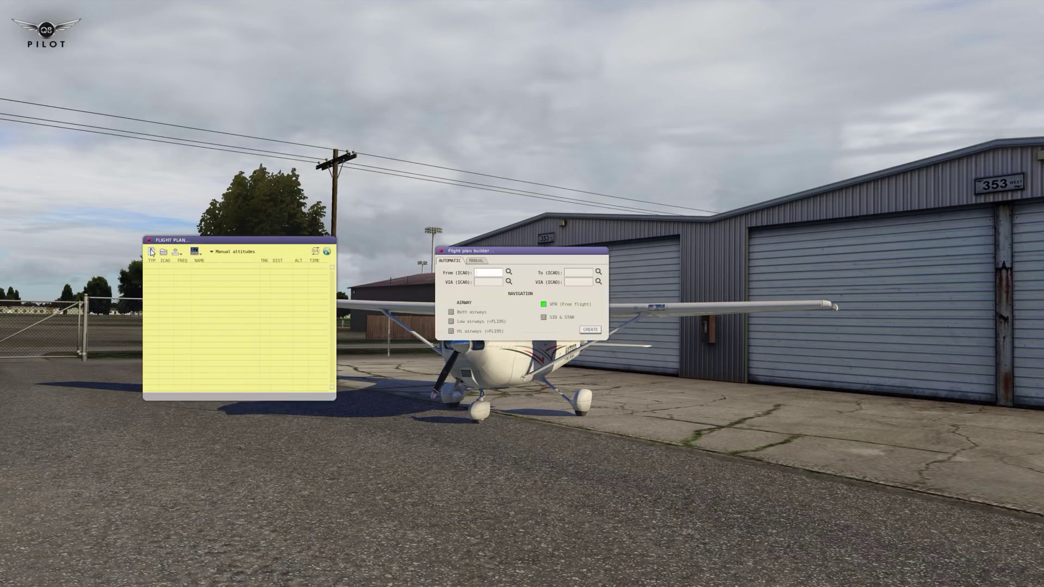
left_click(473, 260)
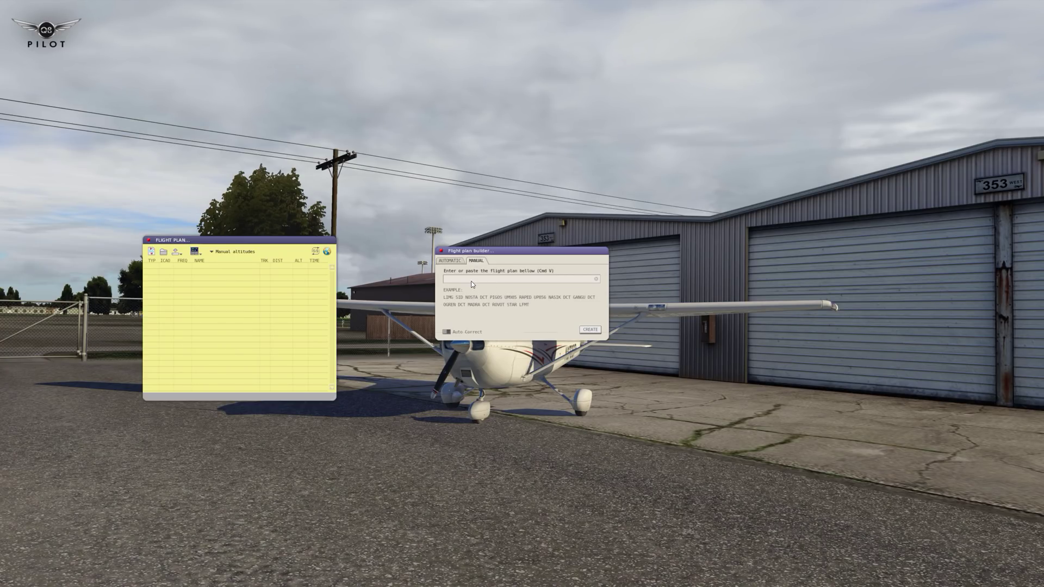
left_click(440, 250)
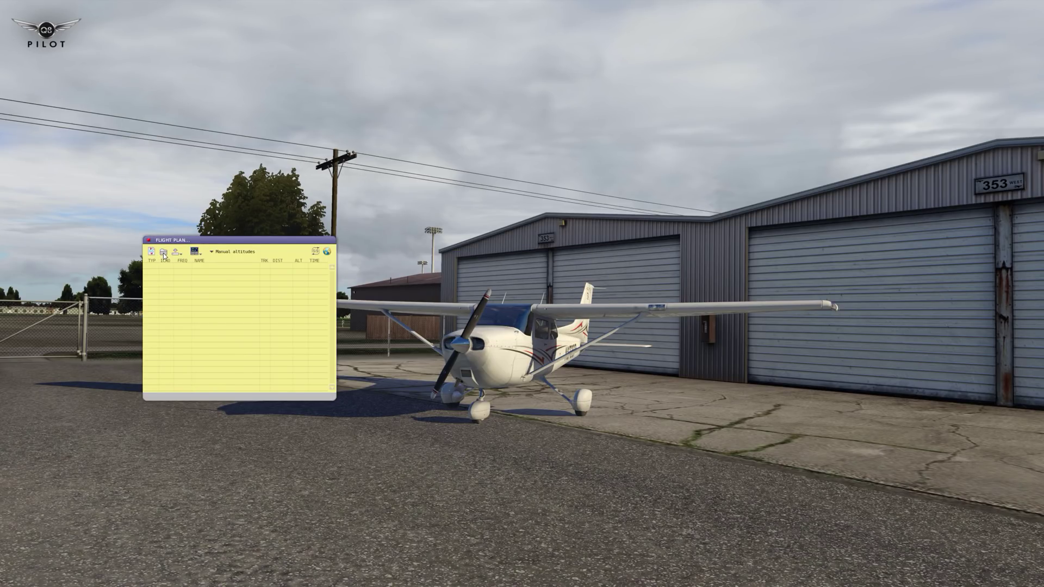
left_click(162, 253)
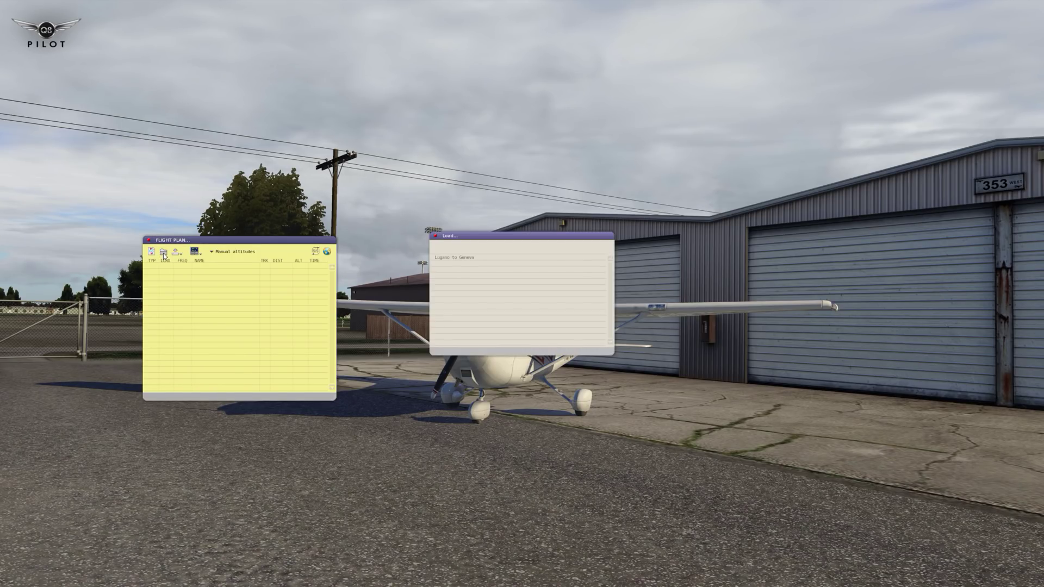
left_click(435, 235)
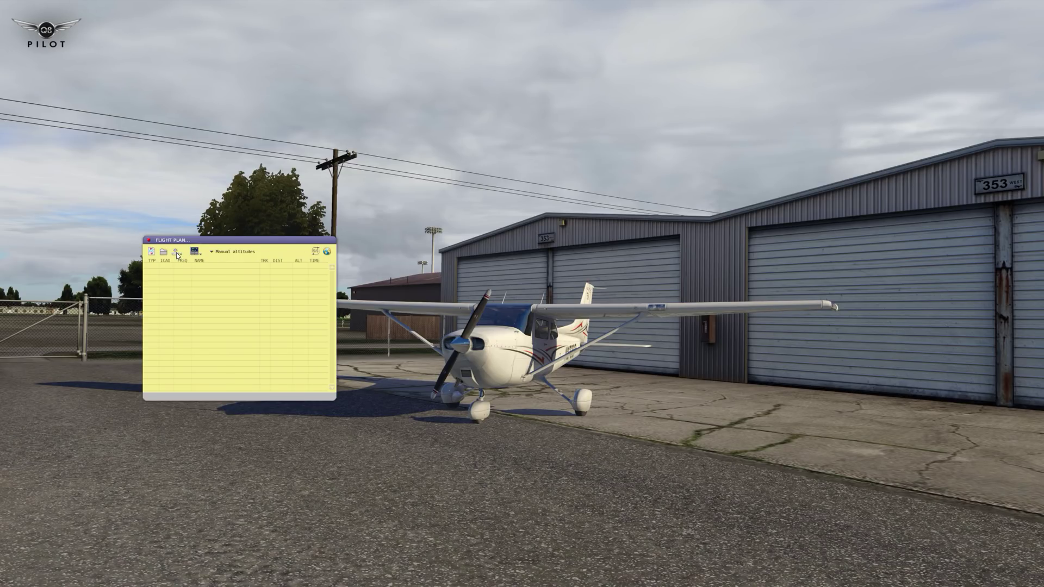
- Look through the flight plan's send options and aircraft performance profiles, keeping Manual altitudes
left_click(194, 254)
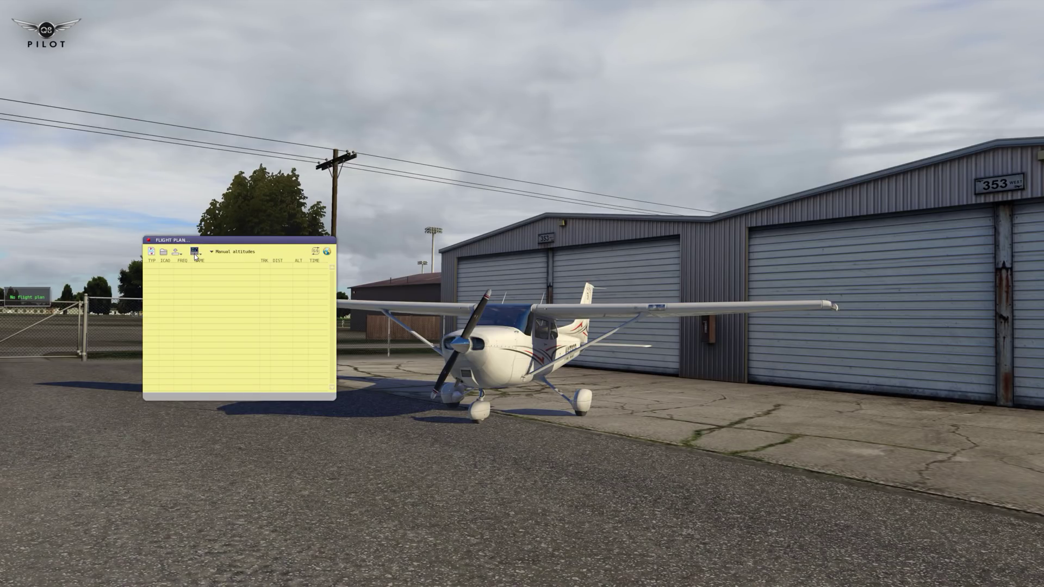
left_click(194, 254)
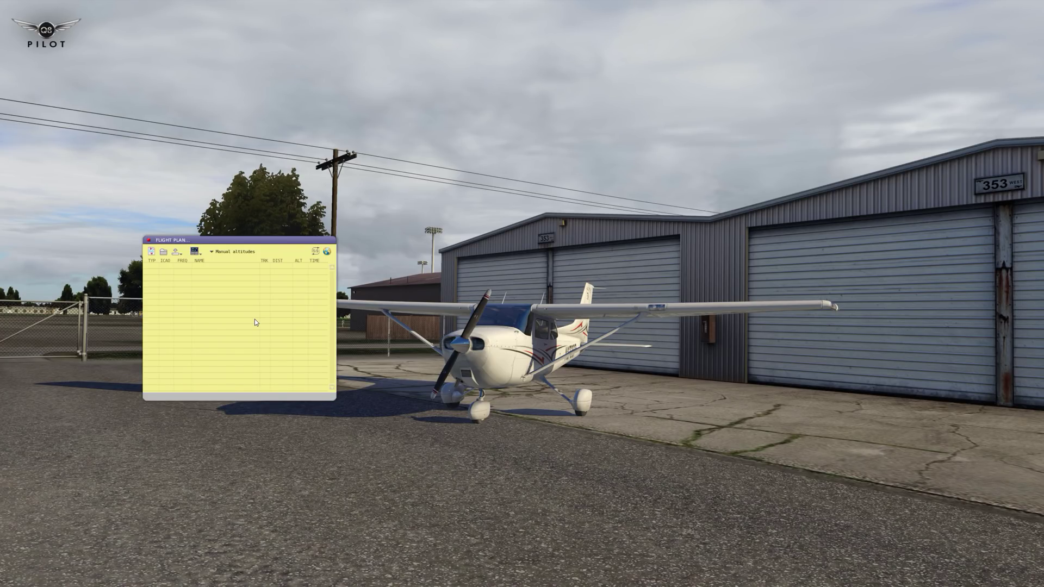
left_click(226, 252)
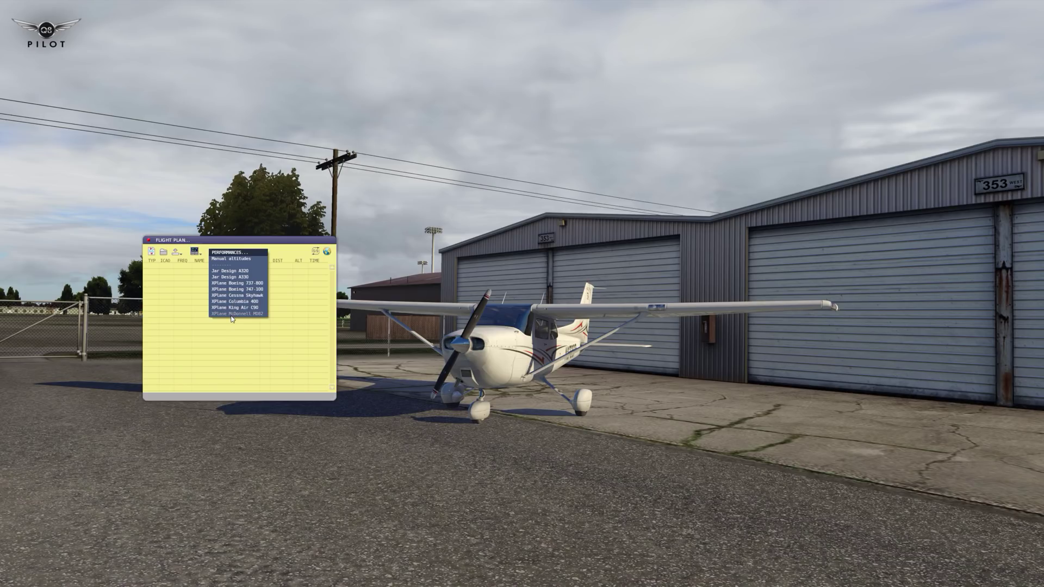
left_click(267, 250)
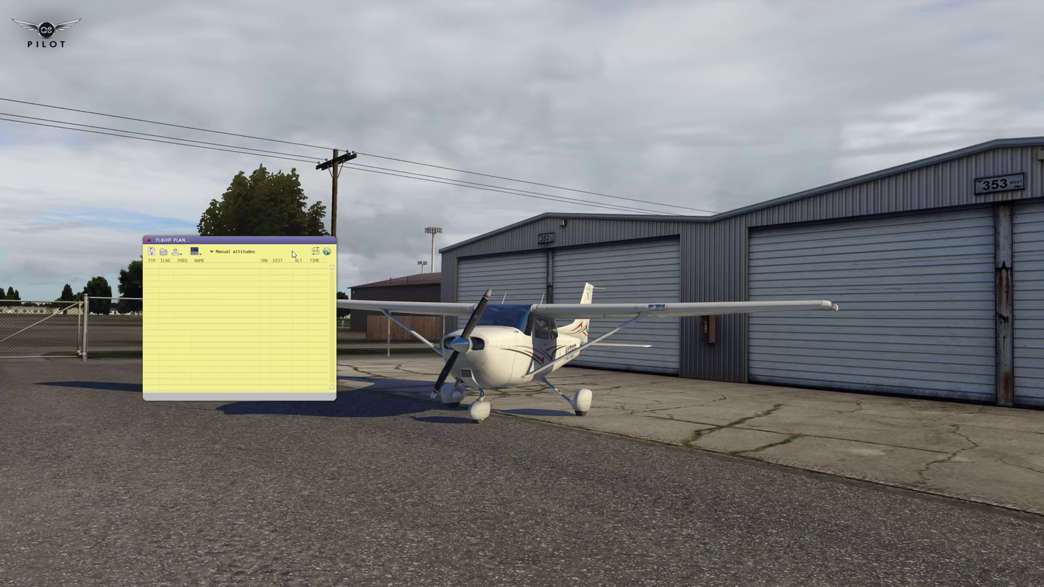
- Open the Goodway map and explore the area around the aircraft, recentering on its position
left_click(327, 251)
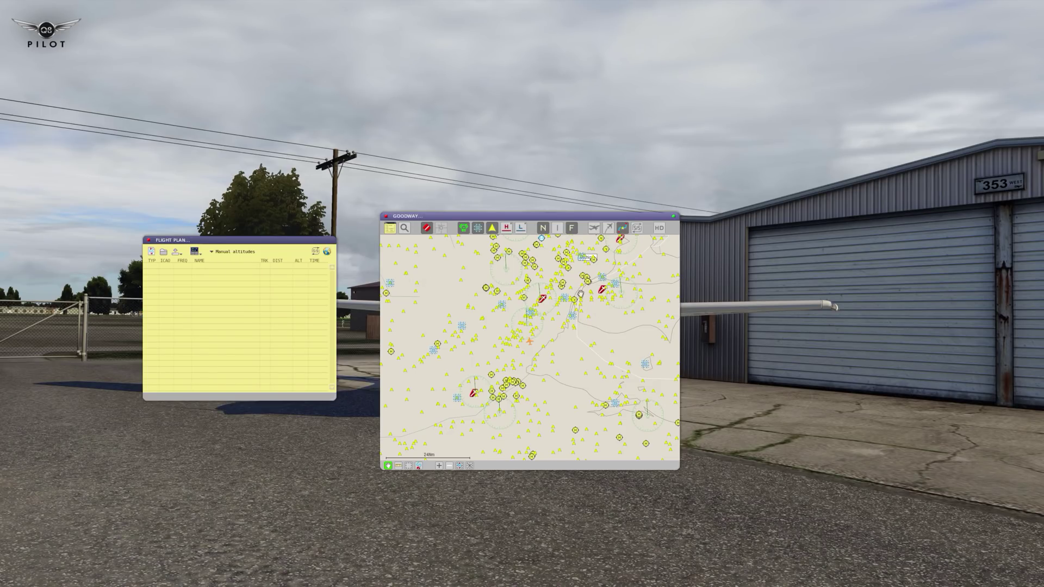
mouse_move(543, 340)
left_mouse_down()
mouse_move(525, 364)
mouse_move(544, 357)
left_mouse_up()
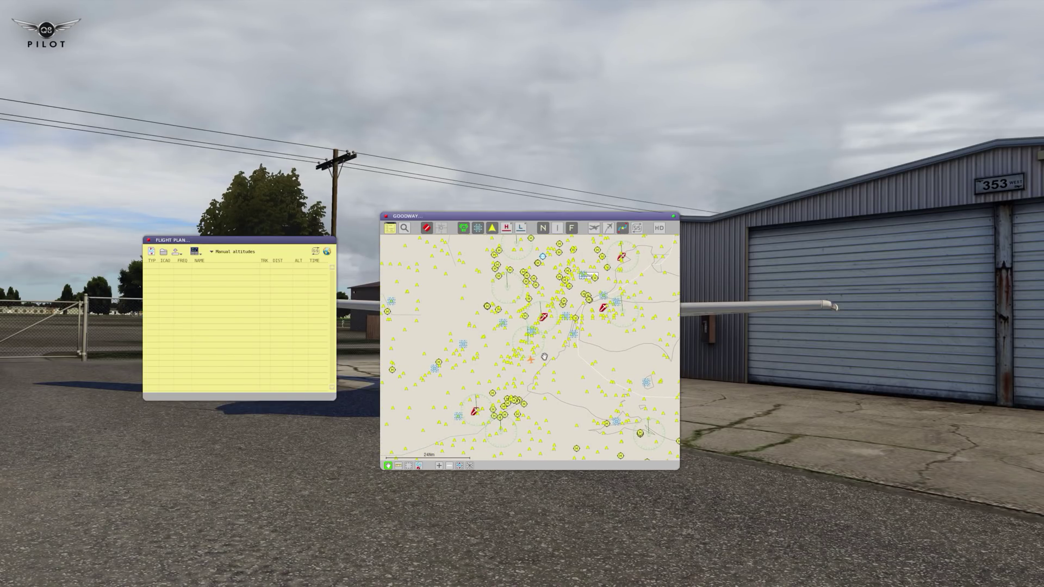
left_click(471, 466)
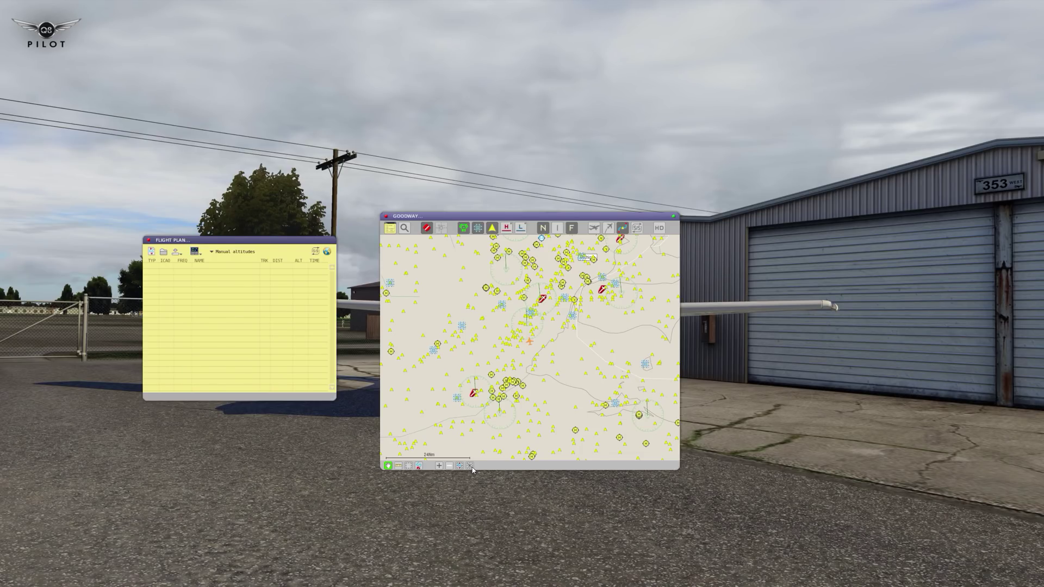
left_click(537, 354)
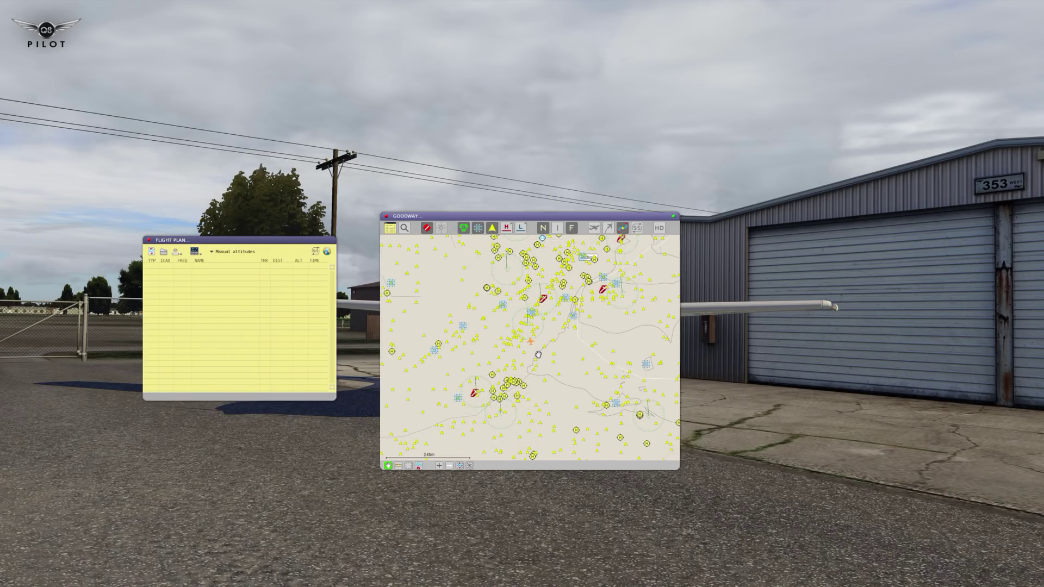
left_click(470, 466)
scroll(530, 344, "up", 2)
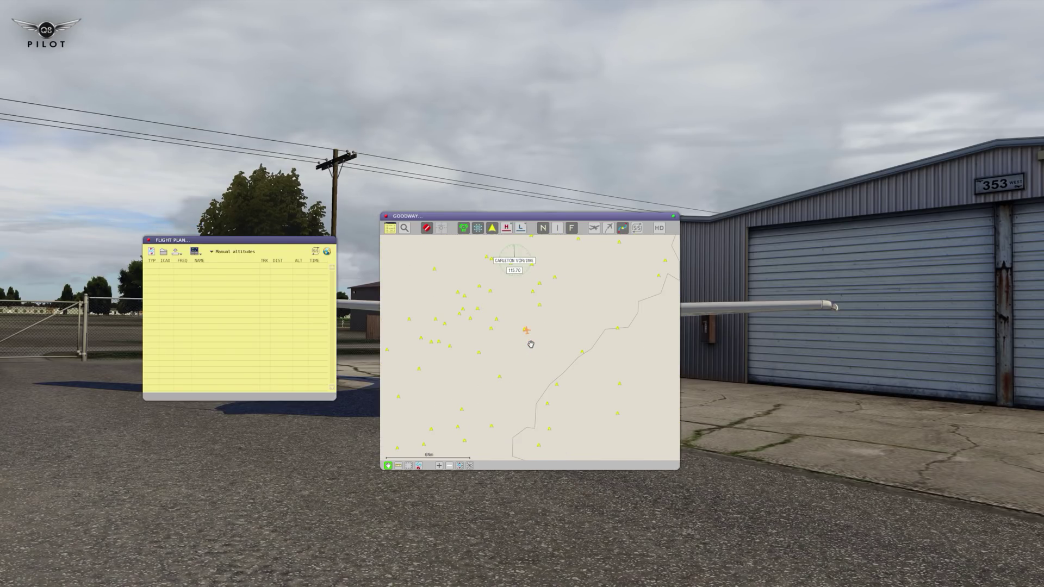
scroll(530, 344, "up", 2)
scroll(484, 284, "down", 4)
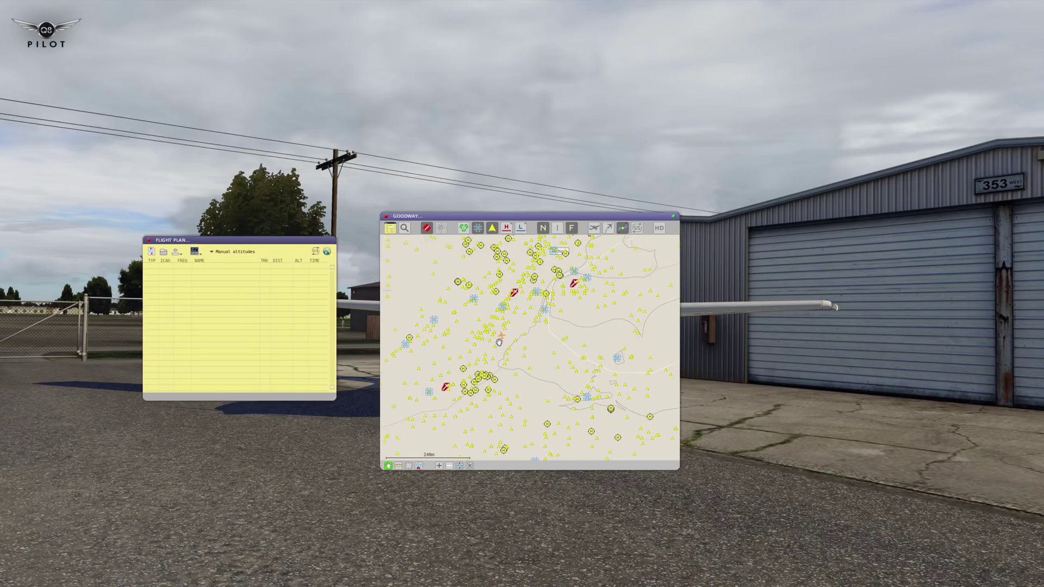
- Try out the map's navigation point display filters, including the yellow waypoint triangles and the F and N toggles
left_click(463, 227)
left_click(463, 228)
left_click(463, 228)
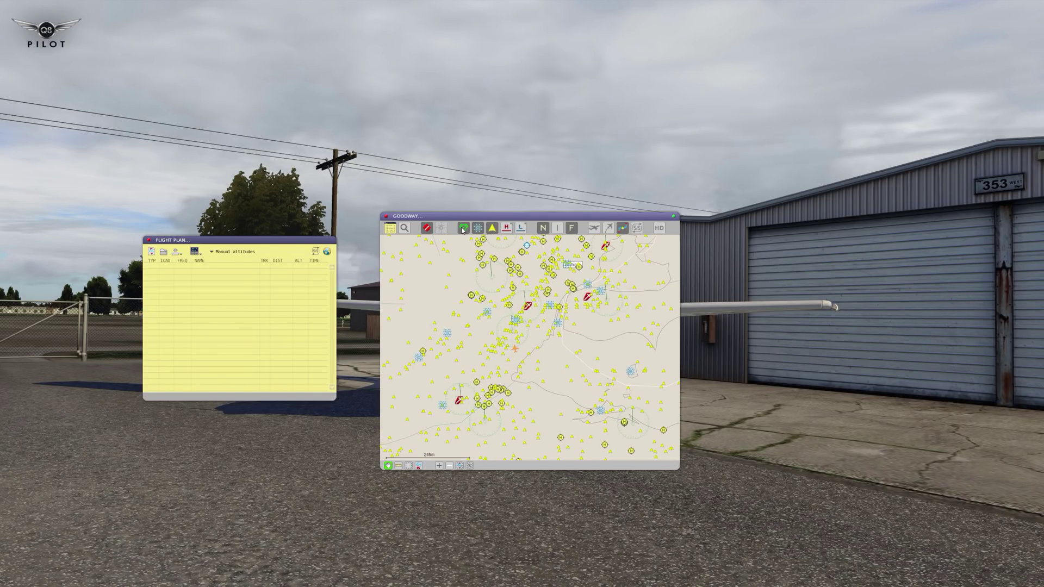
left_click(490, 228)
left_click(490, 229)
left_click(571, 229)
left_click(543, 228)
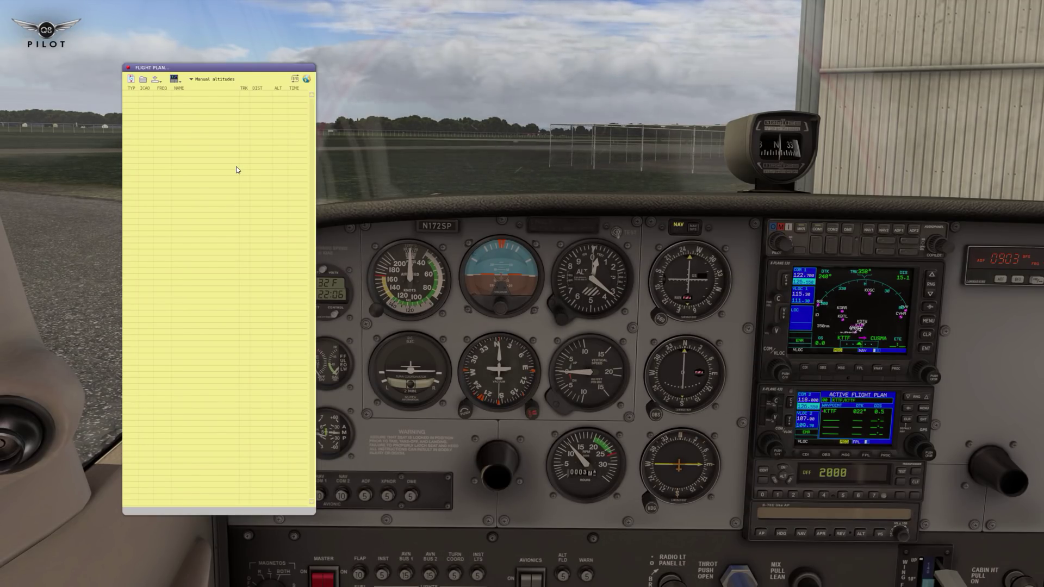
- Create an automatic flight plan from KTTF to KDFW using low airways with SID & STAR
left_click(131, 79)
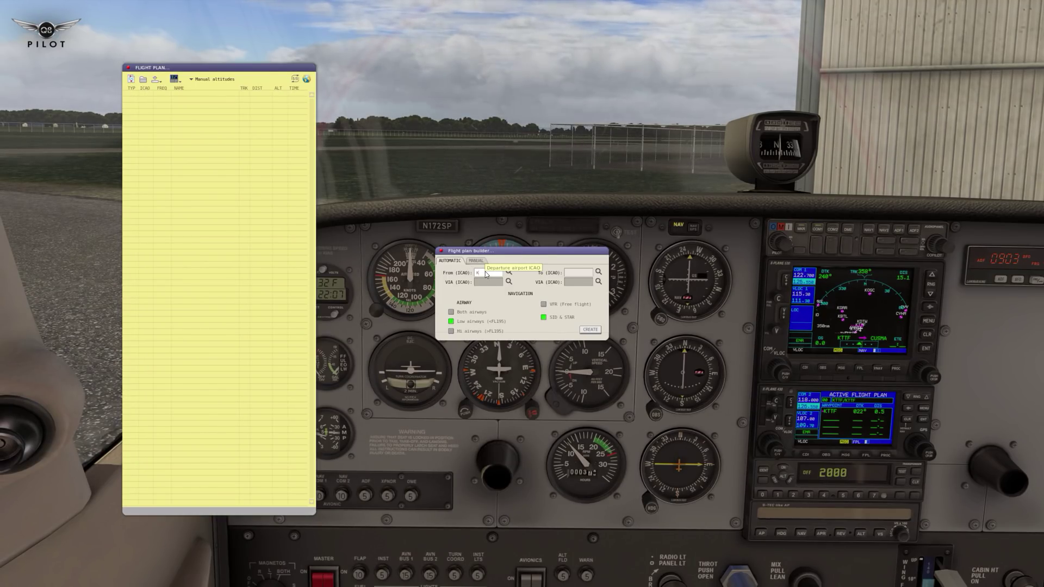
type("TTF")
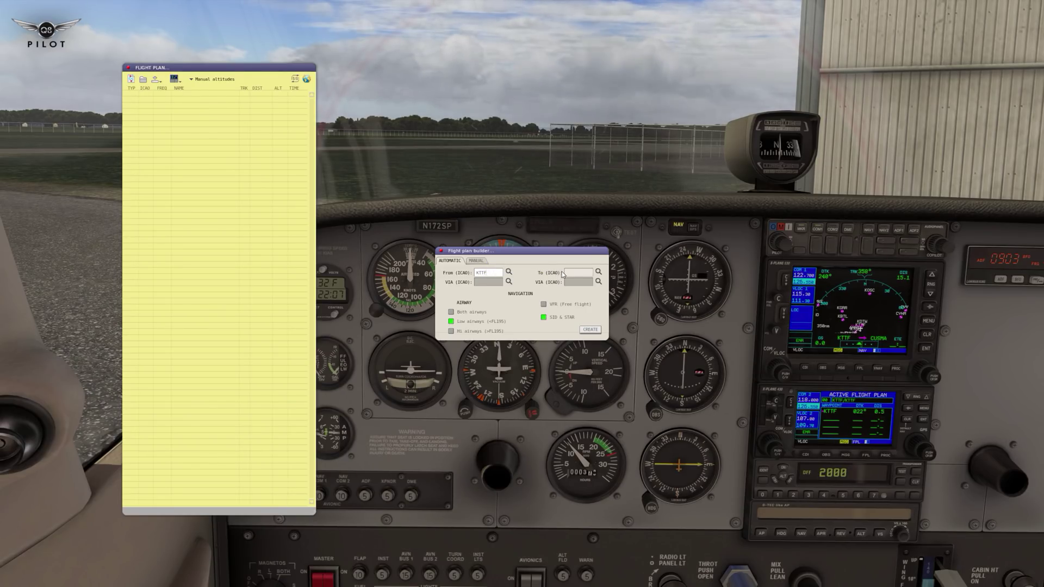
left_click(572, 275)
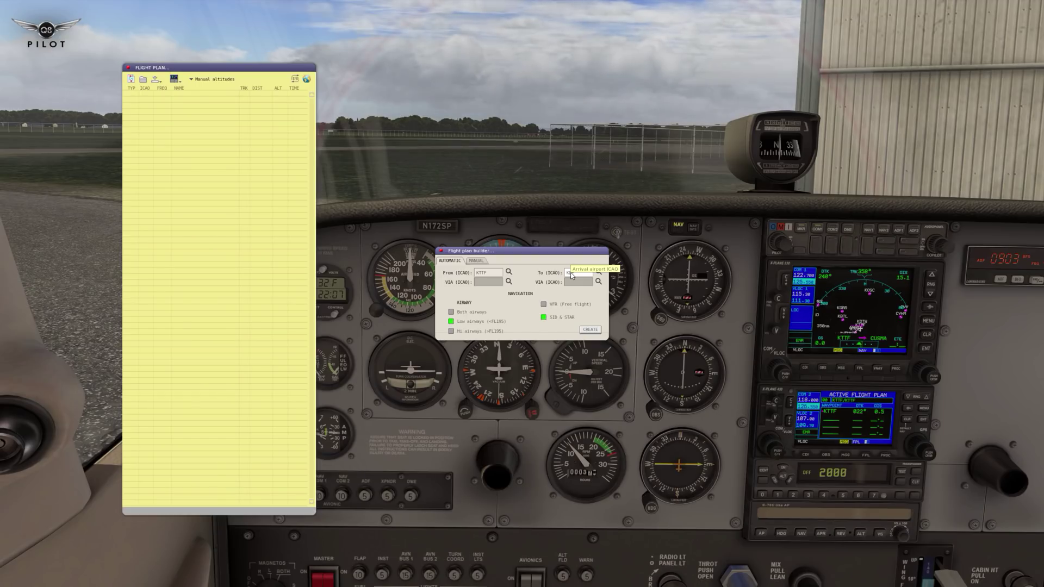
type("KDFW")
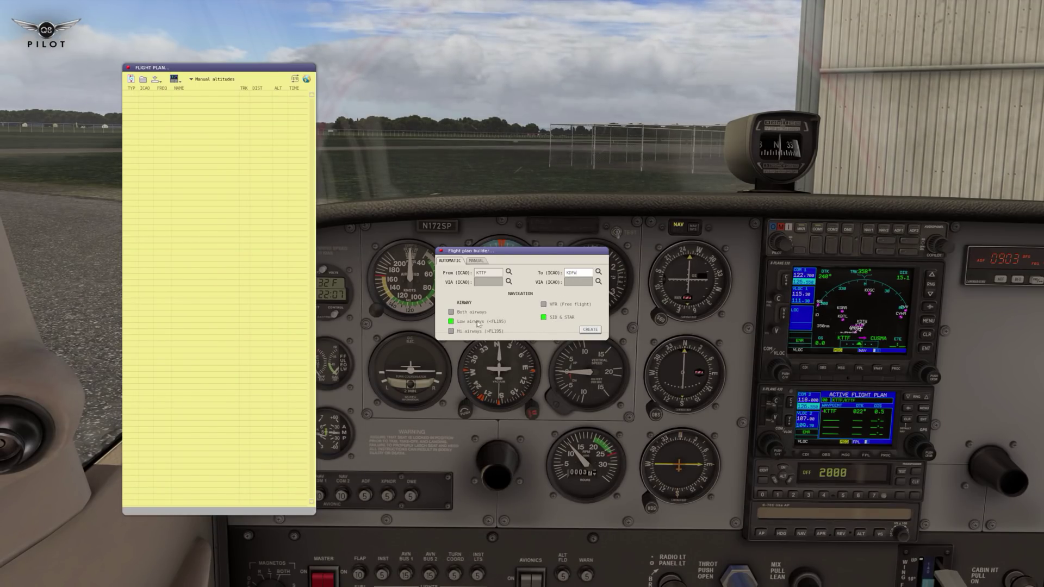
left_click(582, 333)
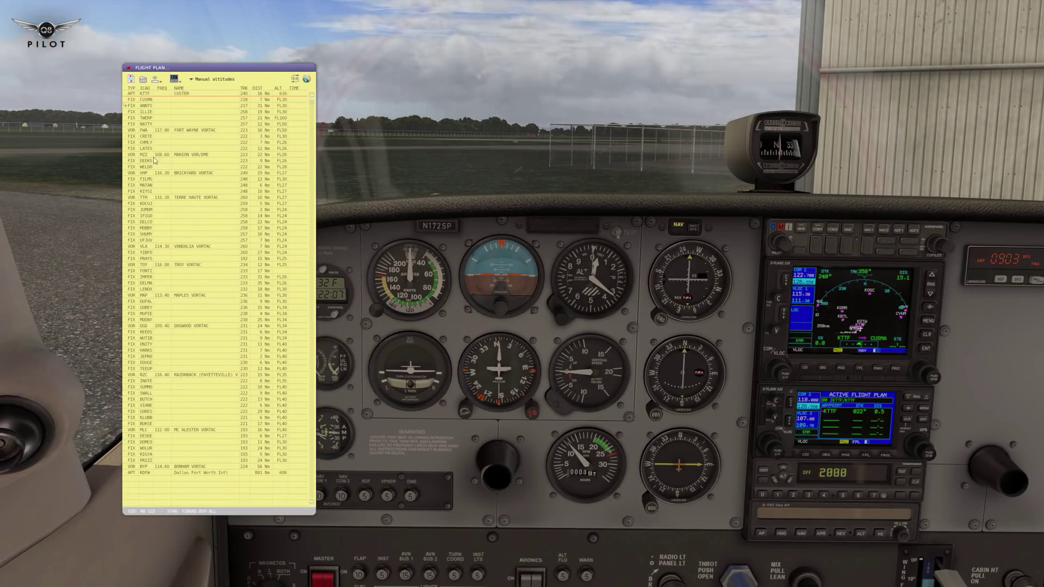
- Send the flight plan to the FMS-GPS-GNS with airports included and check the route on the upper GPS unit
left_click(175, 80)
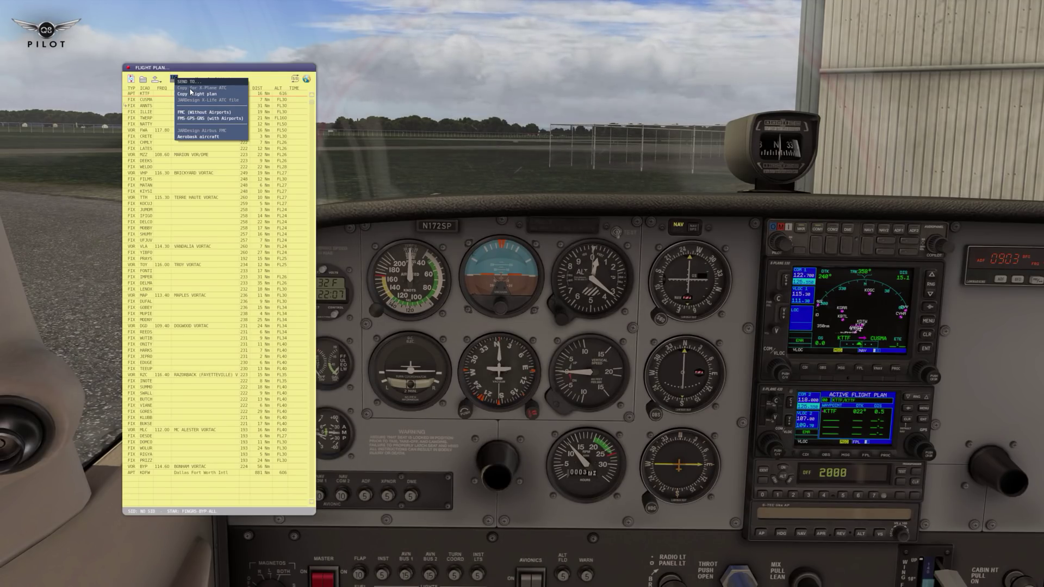
left_click(190, 94)
left_click(175, 80)
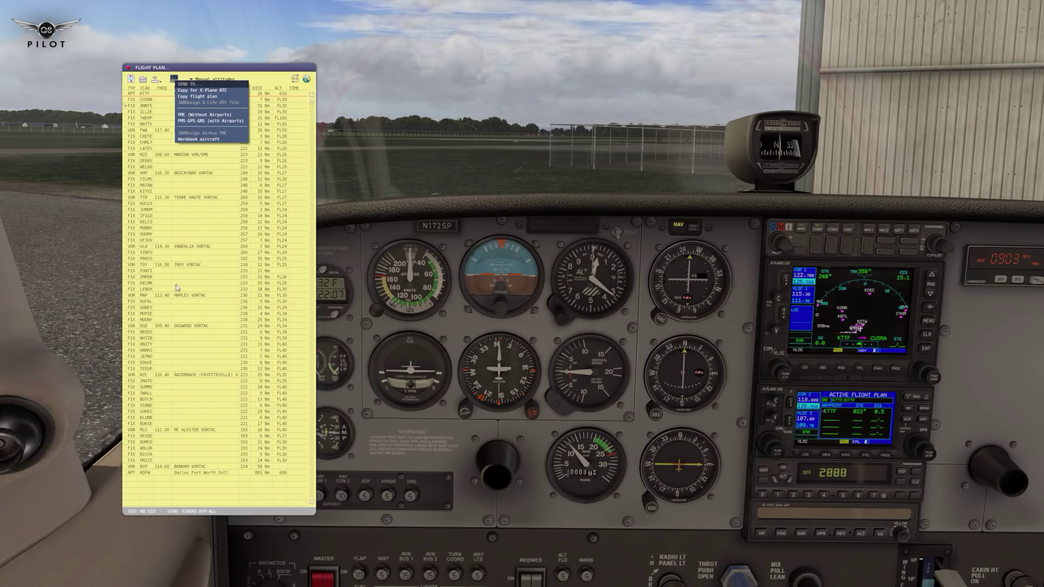
left_click(195, 121)
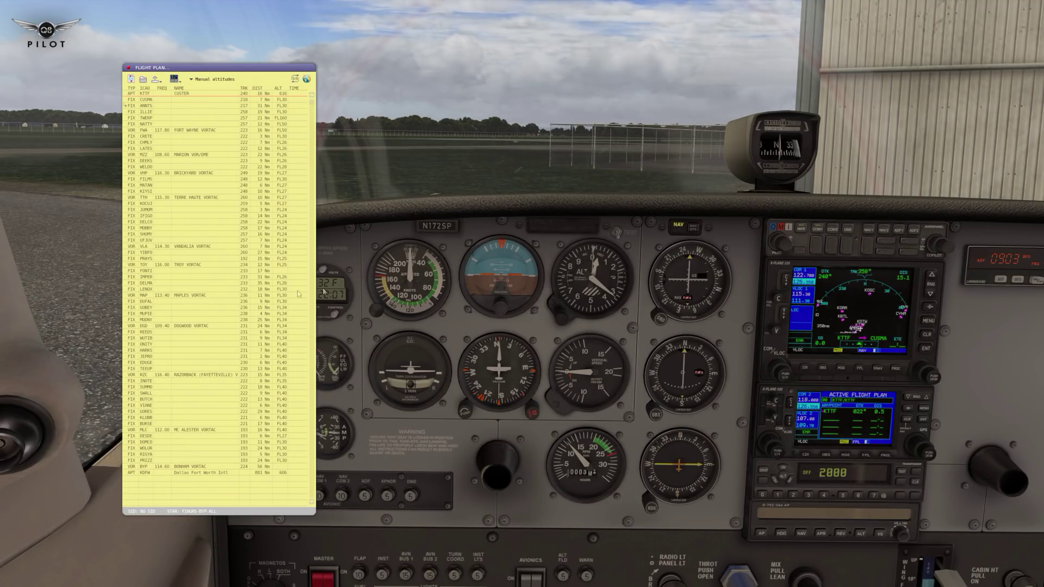
left_click(865, 368)
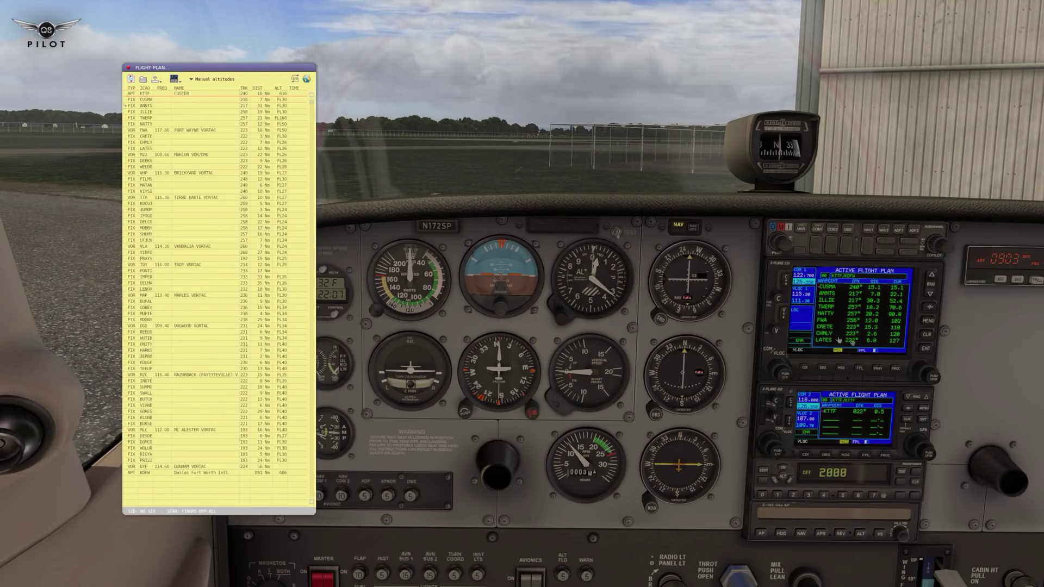
left_click(859, 368)
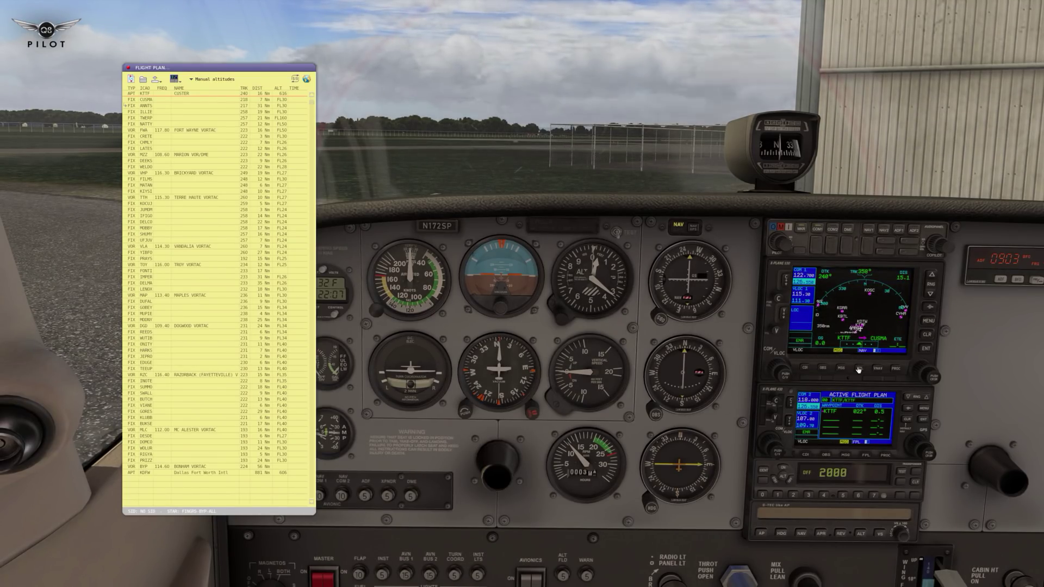
- Open the airport details of the departure airport KTTF and tune COMM 1 to its AWOS frequency, 119.07
double_click(133, 93)
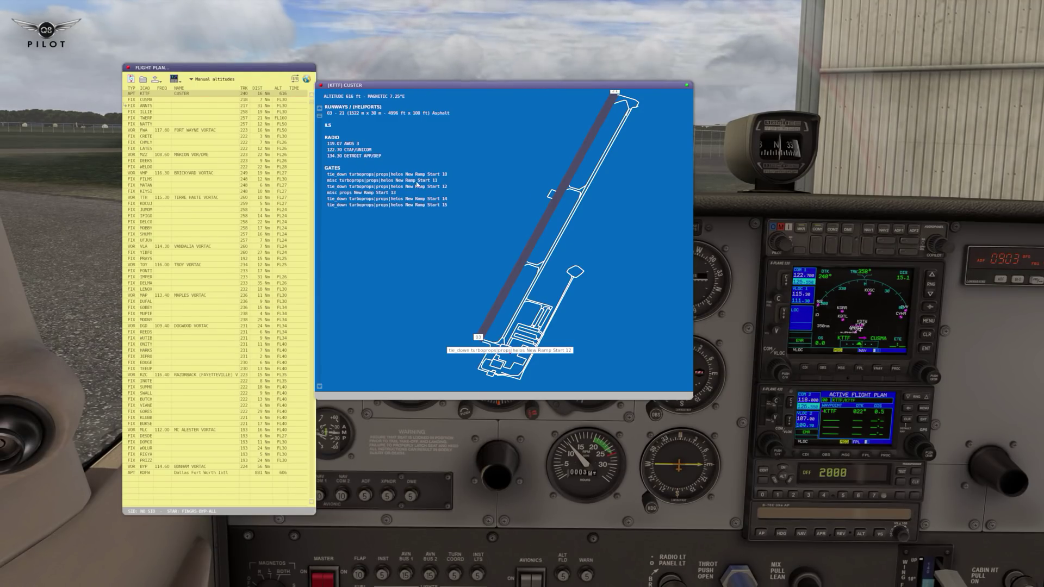
left_click(333, 145)
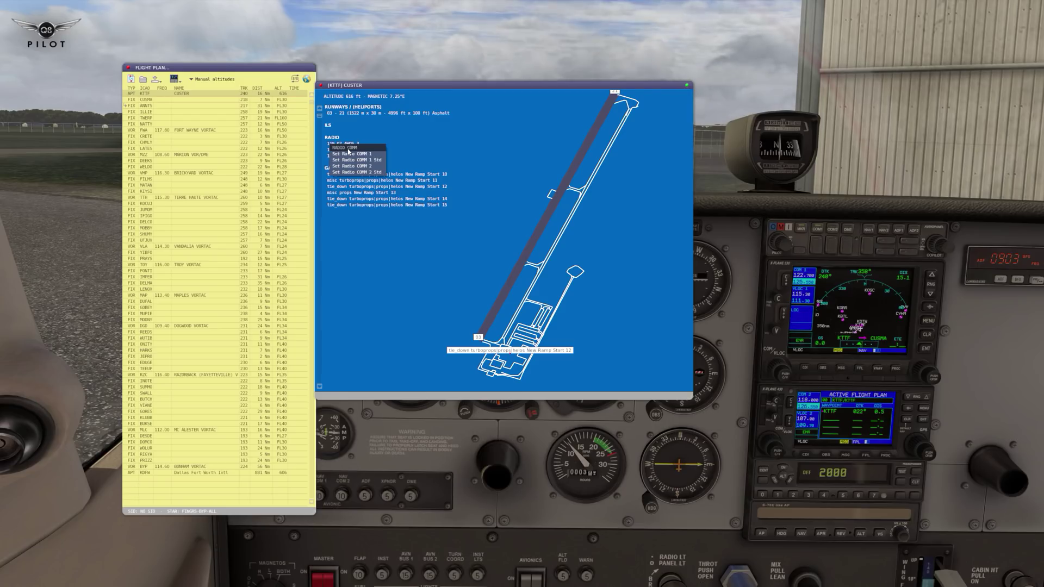
left_click(347, 154)
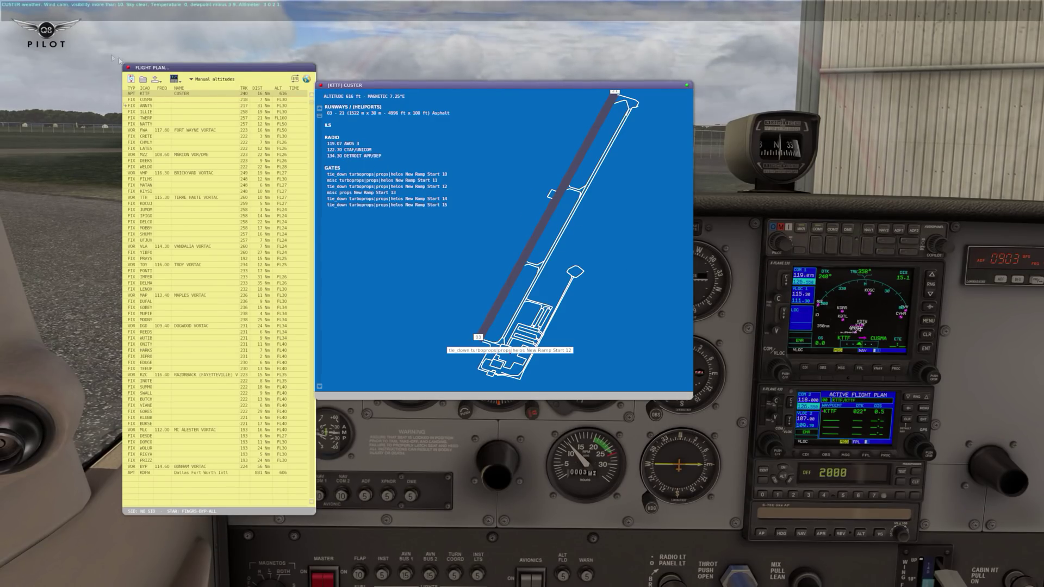
- Tune COMM 1 to the CTAF/UNICOM frequency 122.70 and its standby to Detroit APP/DEP on 134.30
left_click(343, 150)
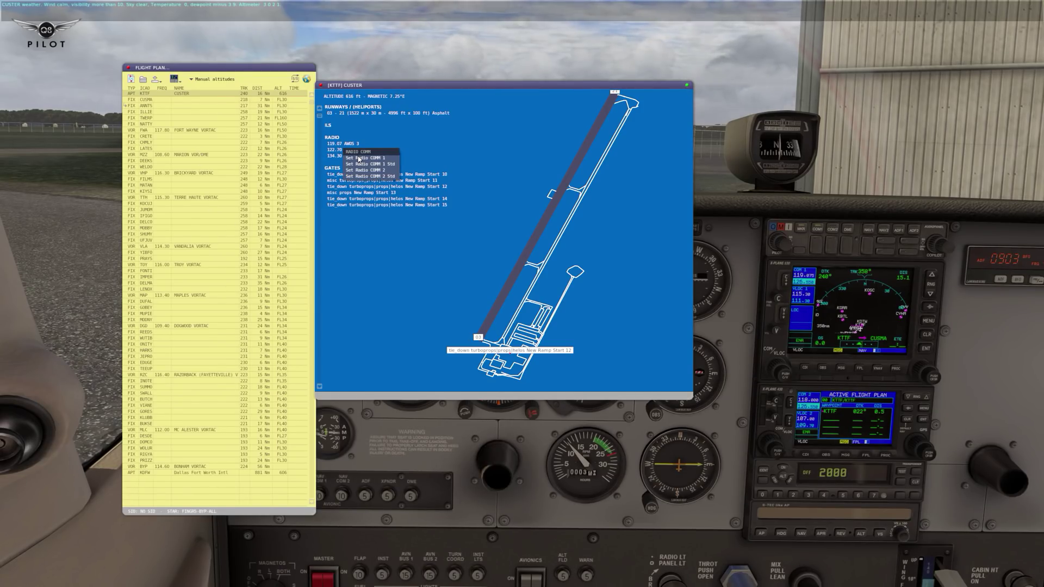
left_click(359, 158)
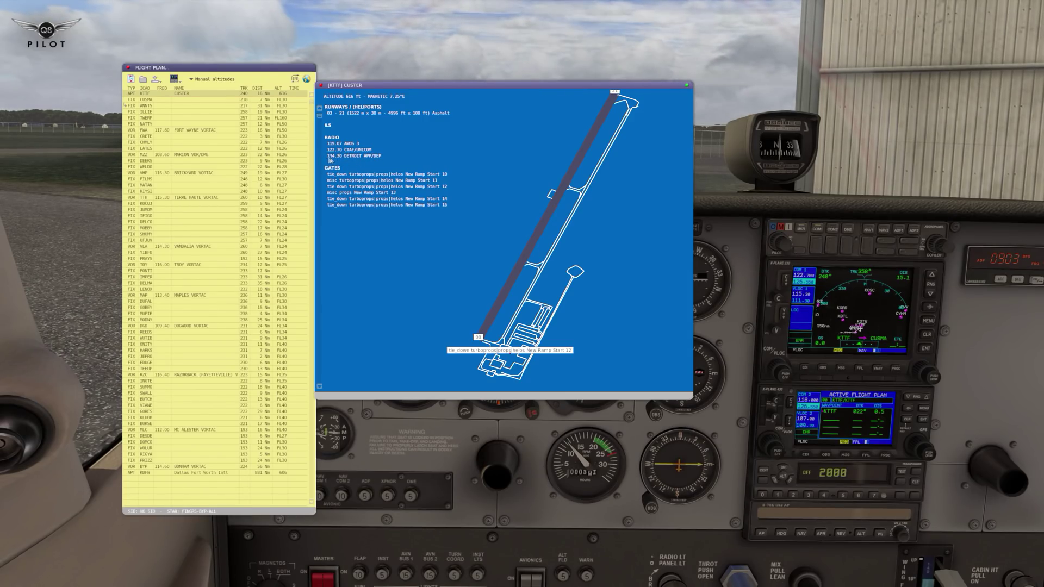
left_click(340, 156)
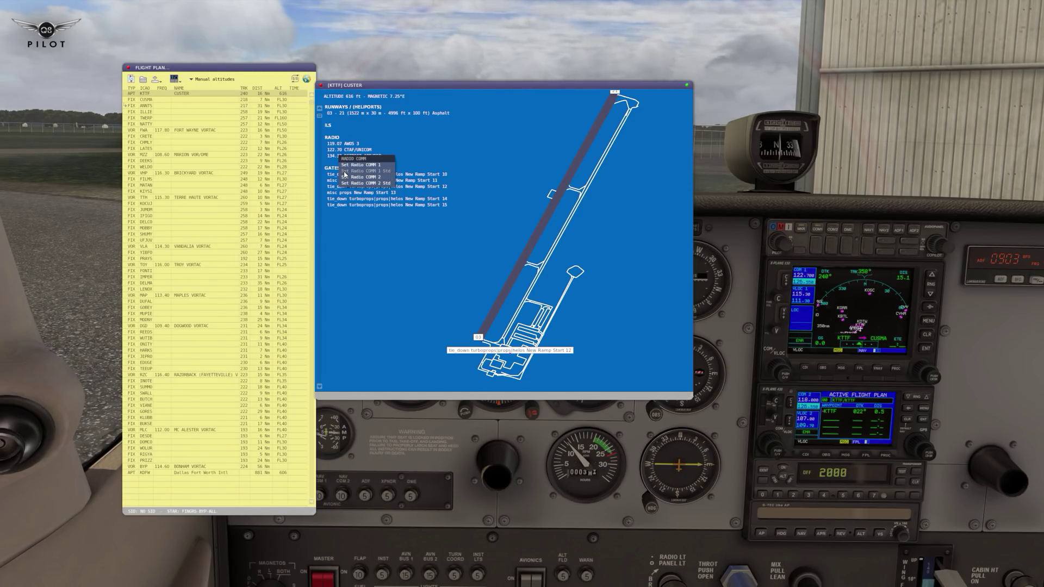
left_click(344, 172)
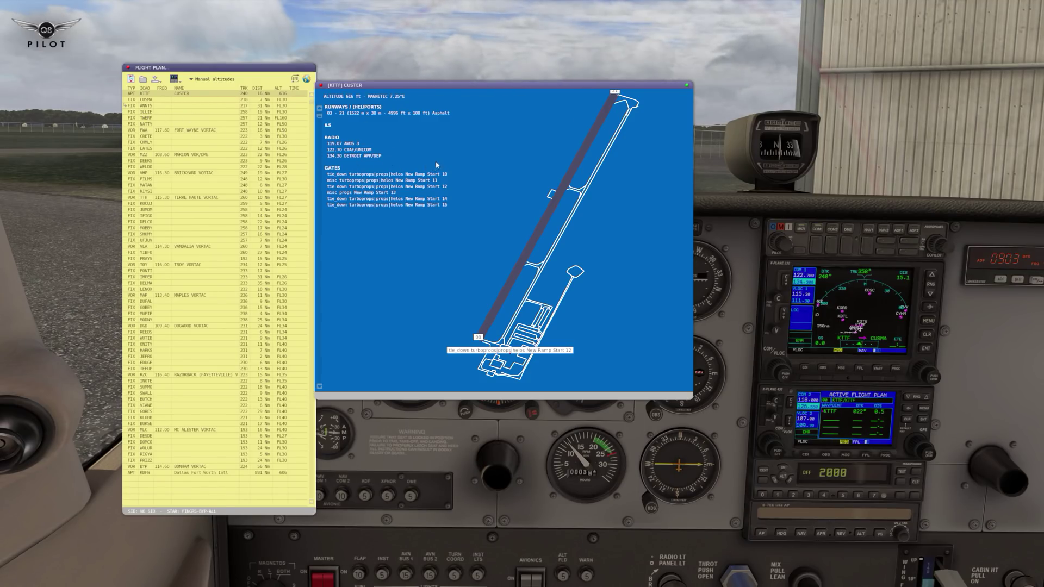
- Close the KTTF airport details and set the autopilot altitude to 3000 from the CUSMA waypoint in the flight plan
left_click(321, 86)
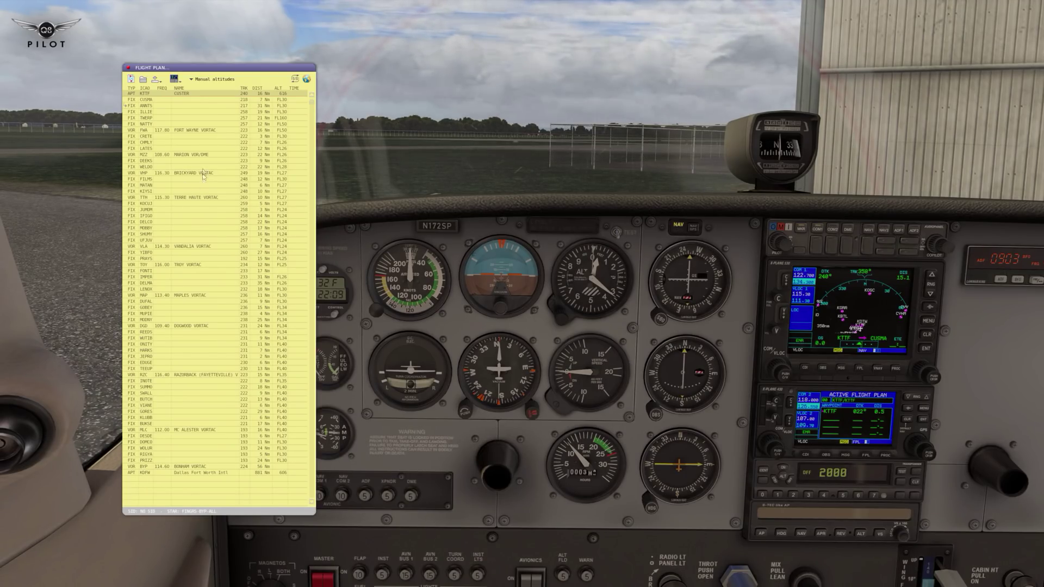
right_click(145, 100)
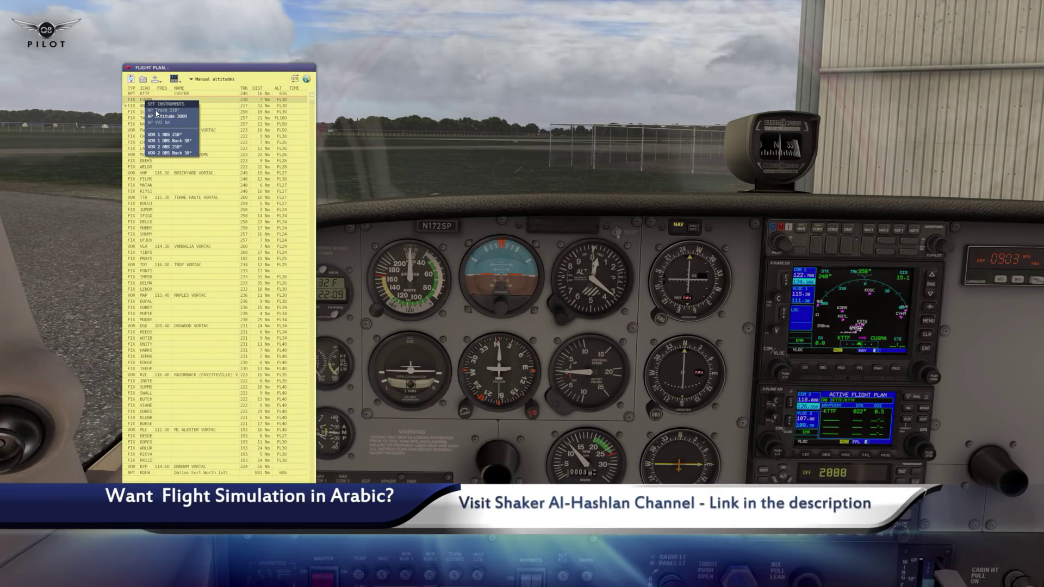
left_click(158, 116)
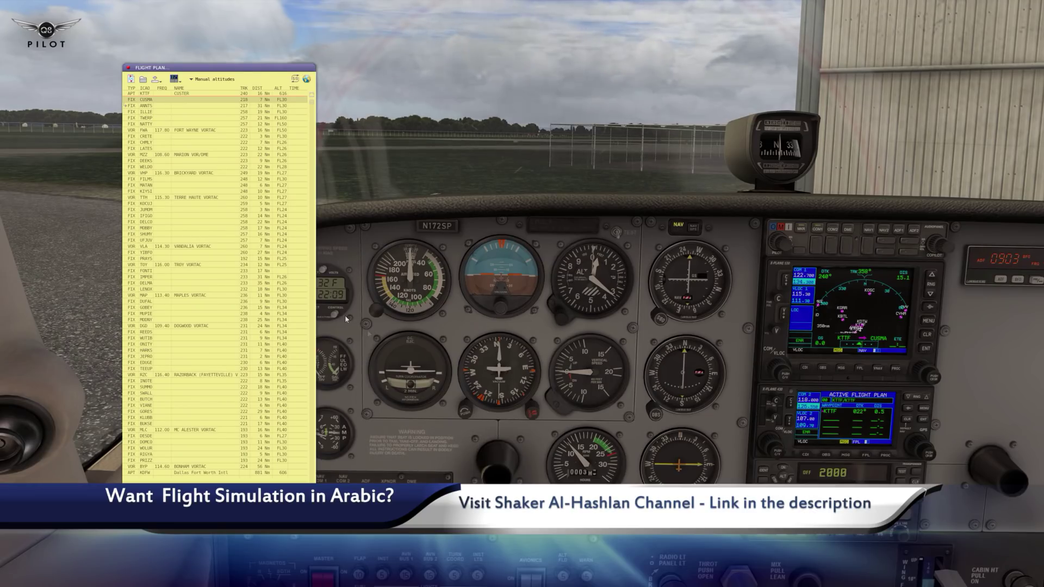
- Set the autopilot track to 223° and the autopilot altitude to 5000 from the Fort Wayne VORTAC (FWA) entry
right_click(144, 131)
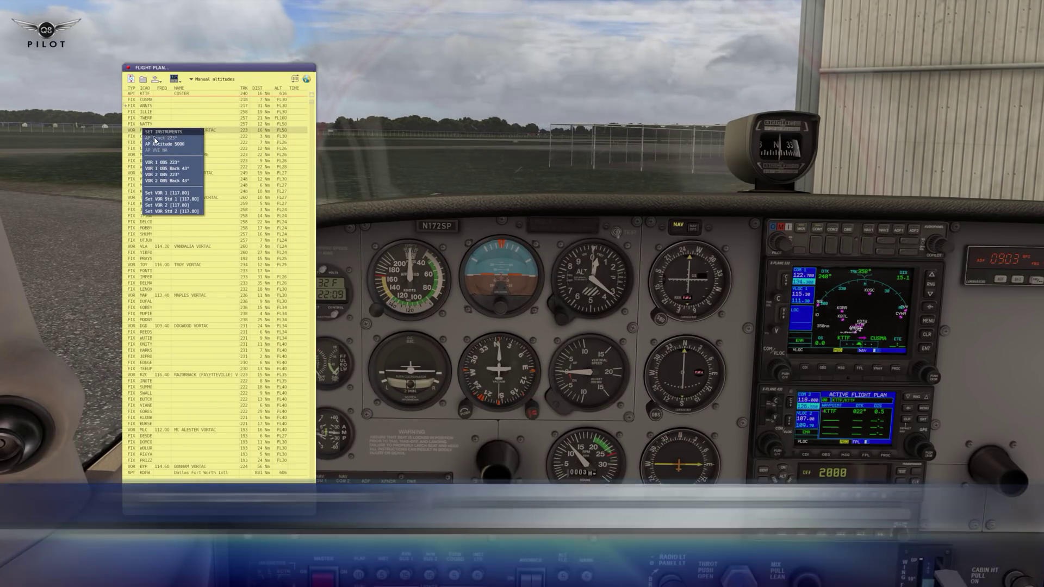
left_click(157, 137)
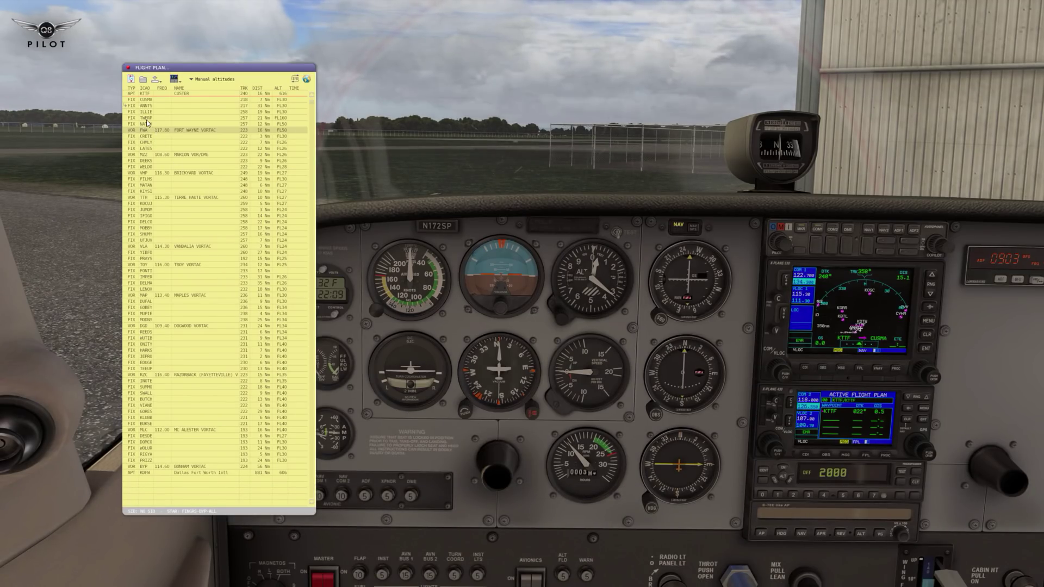
right_click(251, 135)
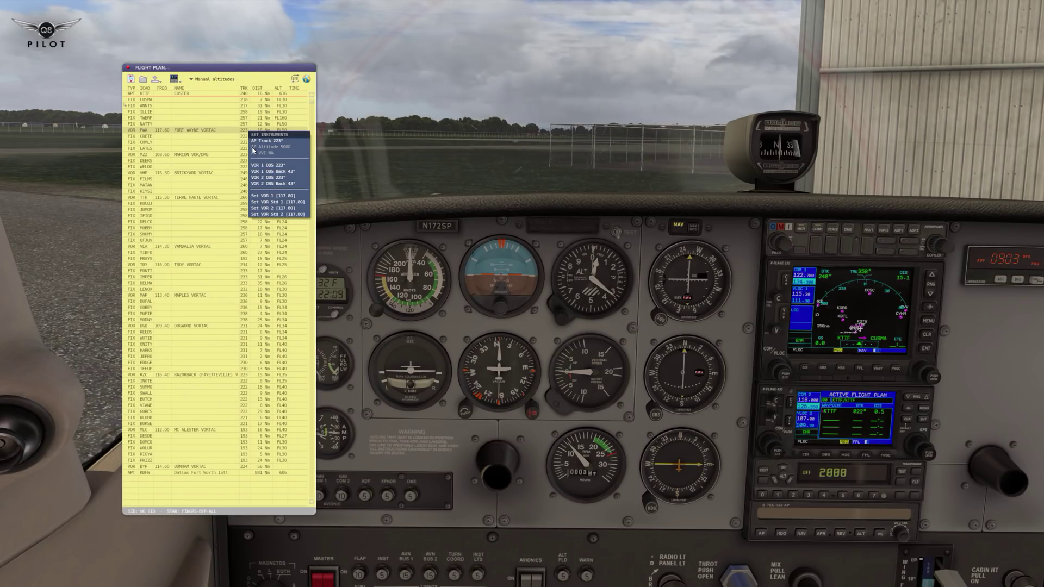
left_click(253, 147)
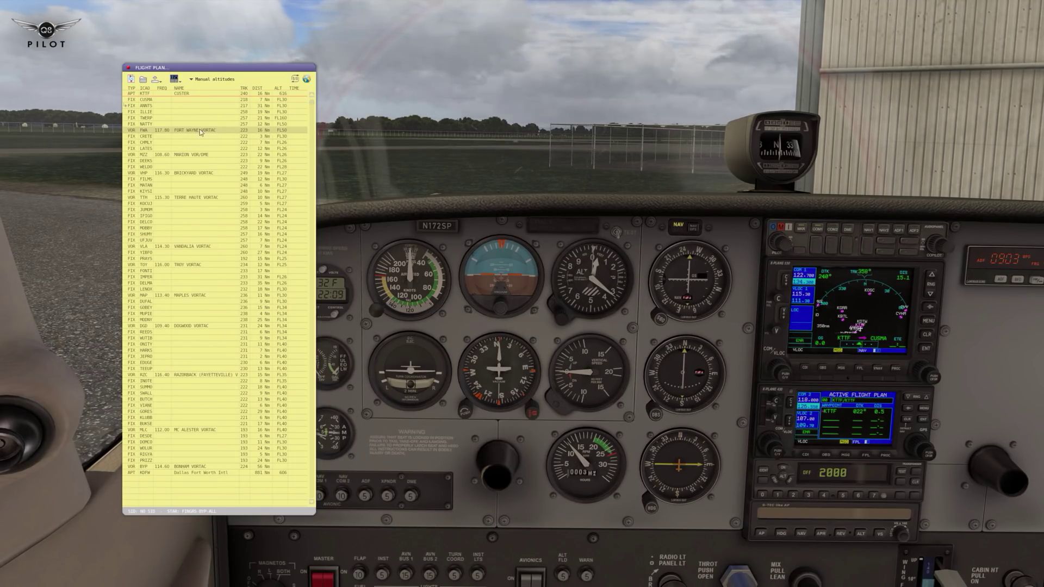
- Set the altitude of the TWERP waypoint to FL300 and open the options for sending the flight plan
left_click(283, 119)
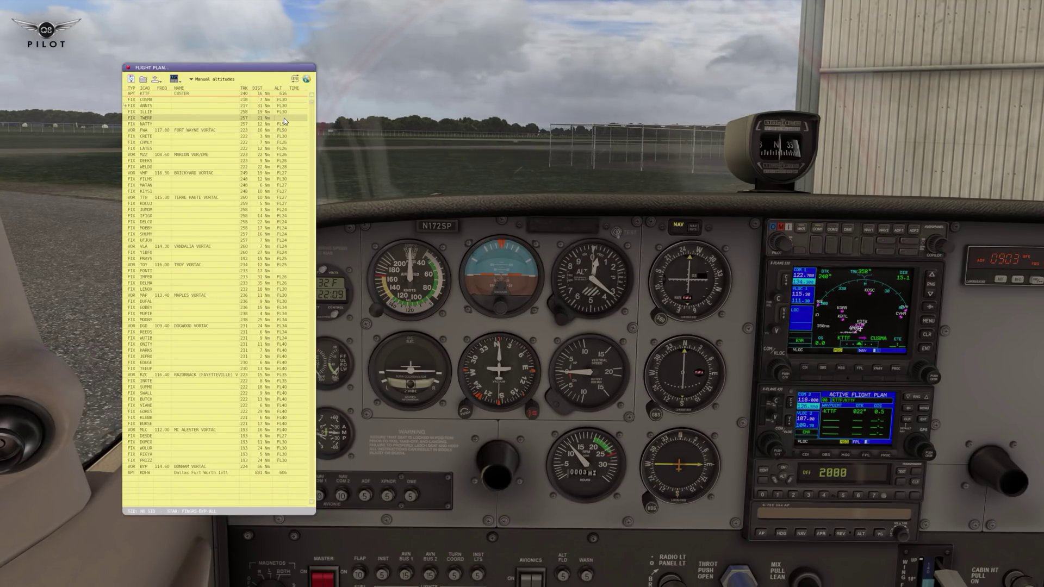
type("300")
key("Return")
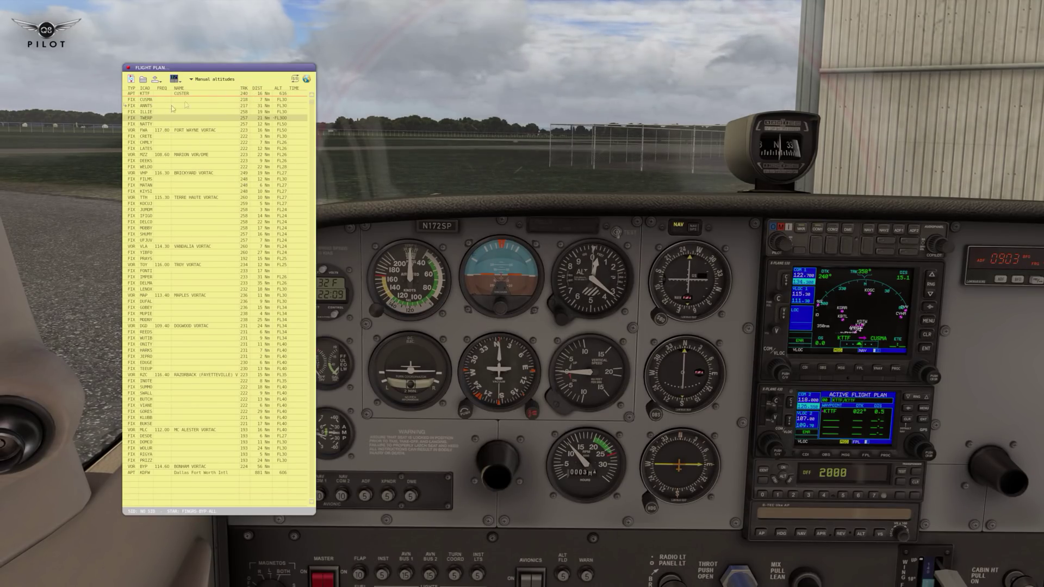
left_click(174, 79)
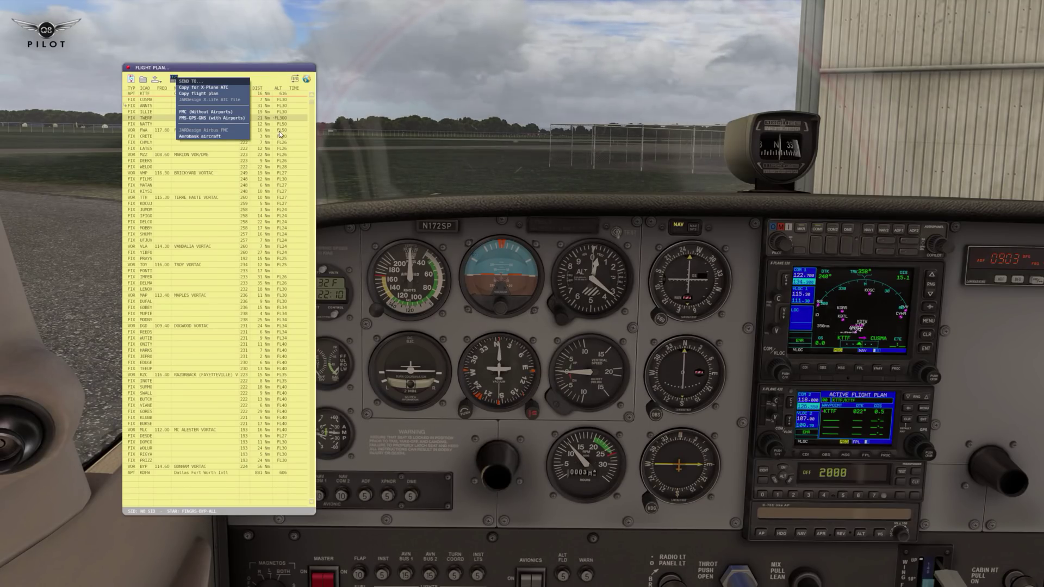
- Open the SID and STAR procedures for KTTF & KDFW, browse the STARs, and show the route map beside them
left_click(295, 79)
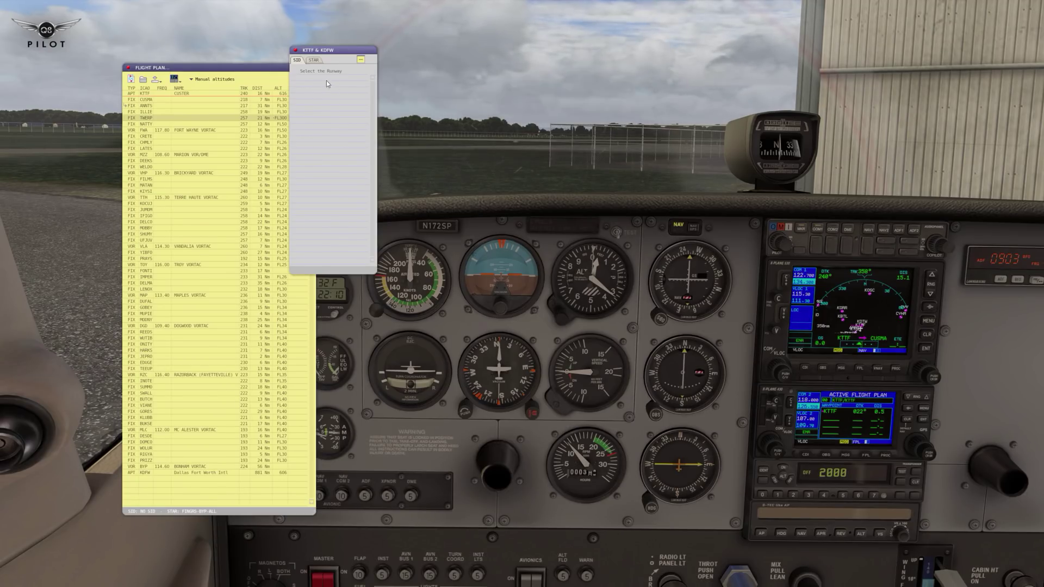
left_click(311, 60)
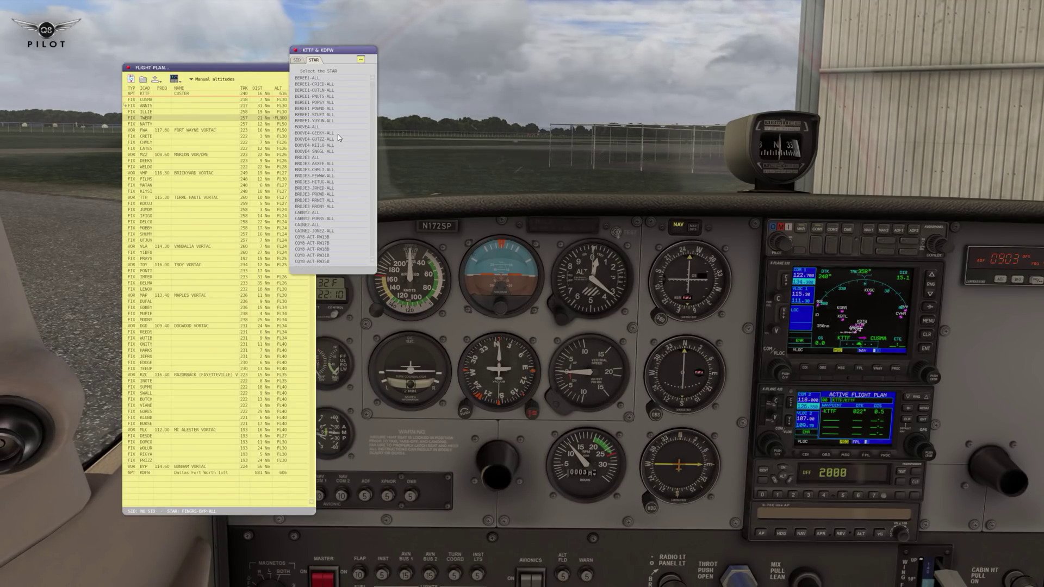
scroll(359, 245, "down", 7)
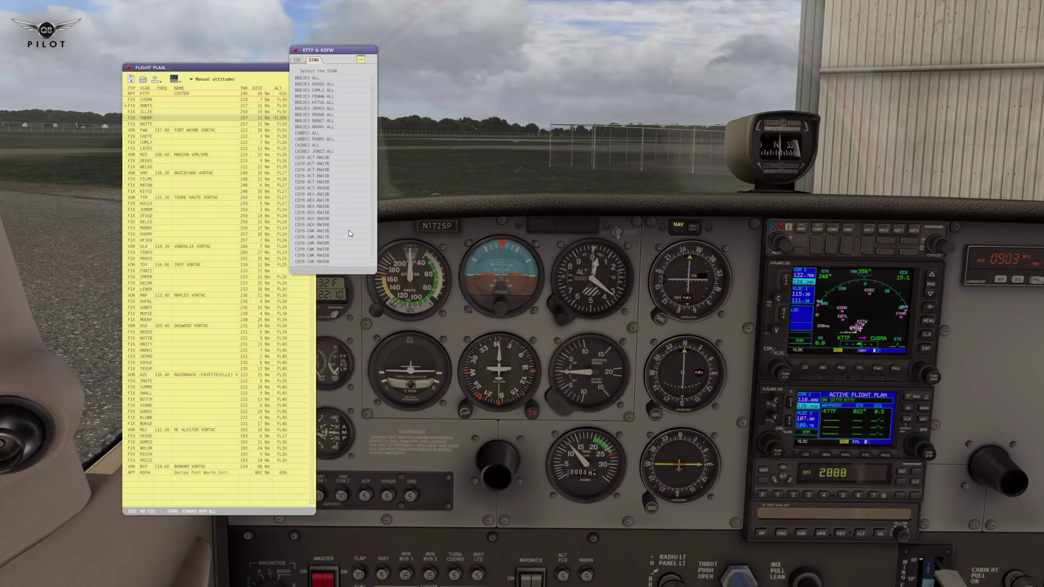
scroll(349, 232, "down", 8)
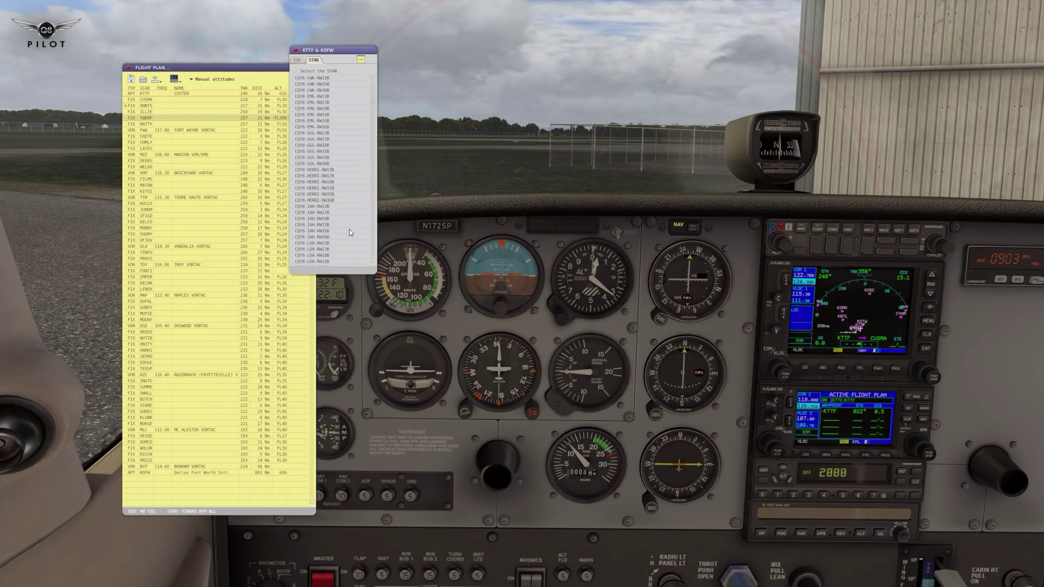
left_click_drag(333, 50, 409, 61)
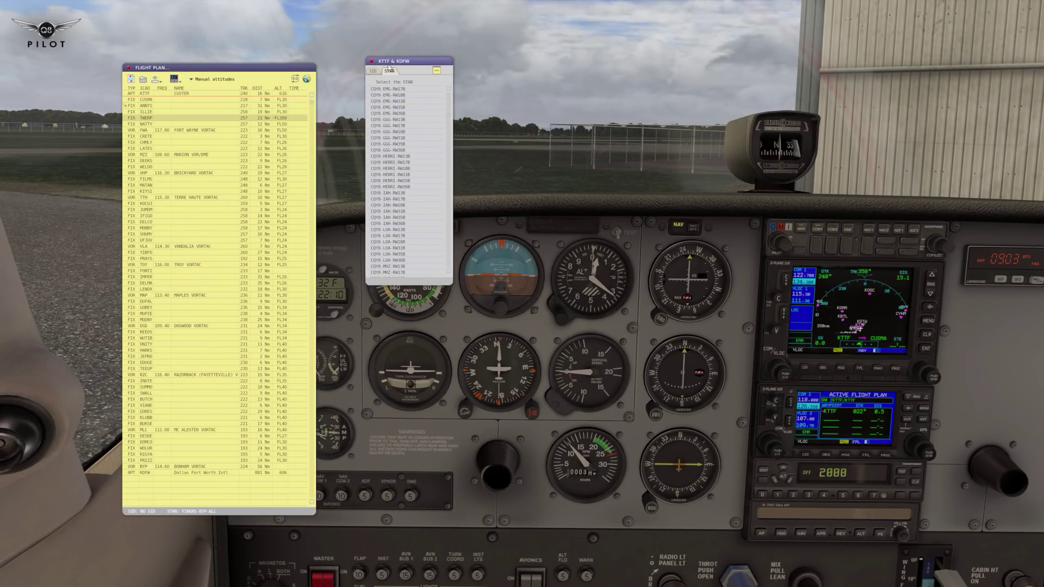
left_click(308, 78)
left_click_drag(523, 216, 648, 141)
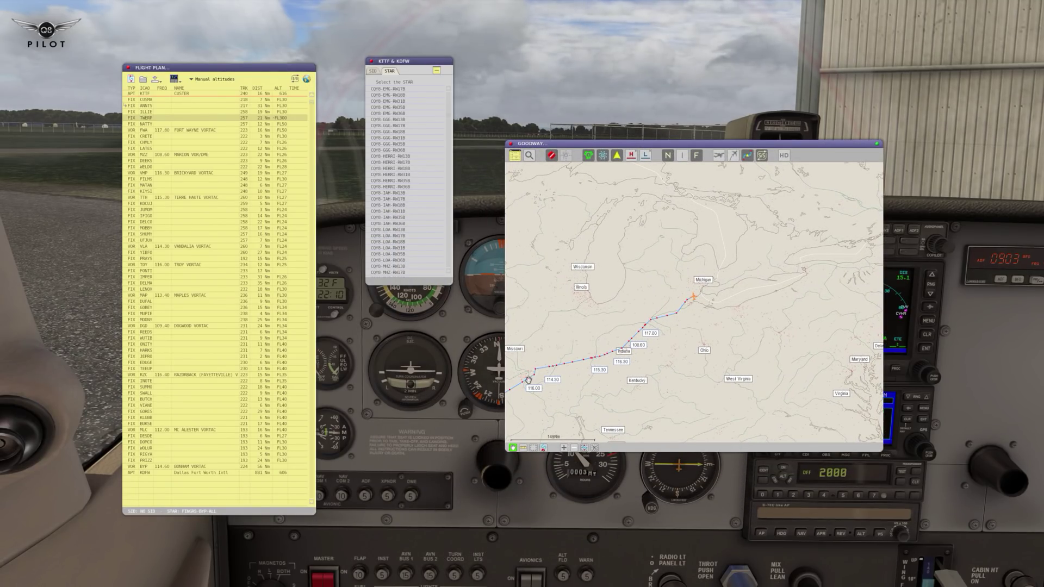
- Select the STAR FINGR5-BYP-ALL for KDFW and add it to the flight plan
scroll(400, 197, "down", 6)
scroll(401, 197, "down", 6)
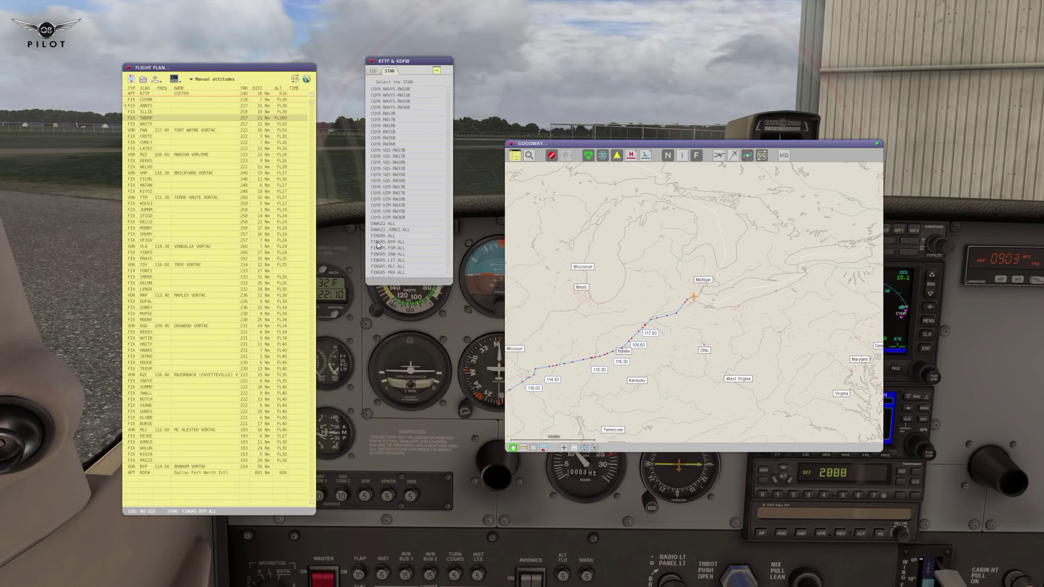
left_click(377, 243)
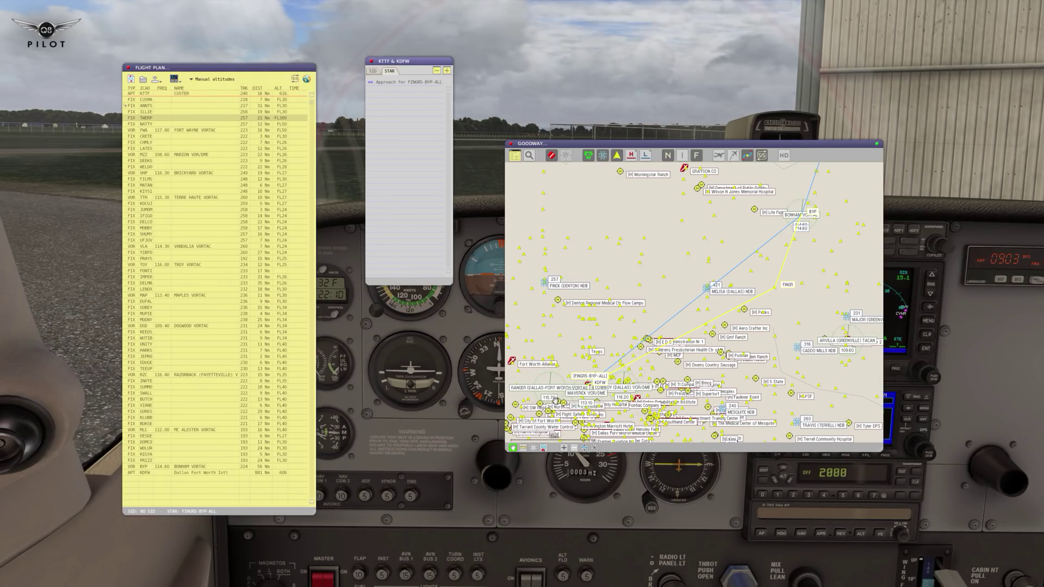
left_click(447, 71)
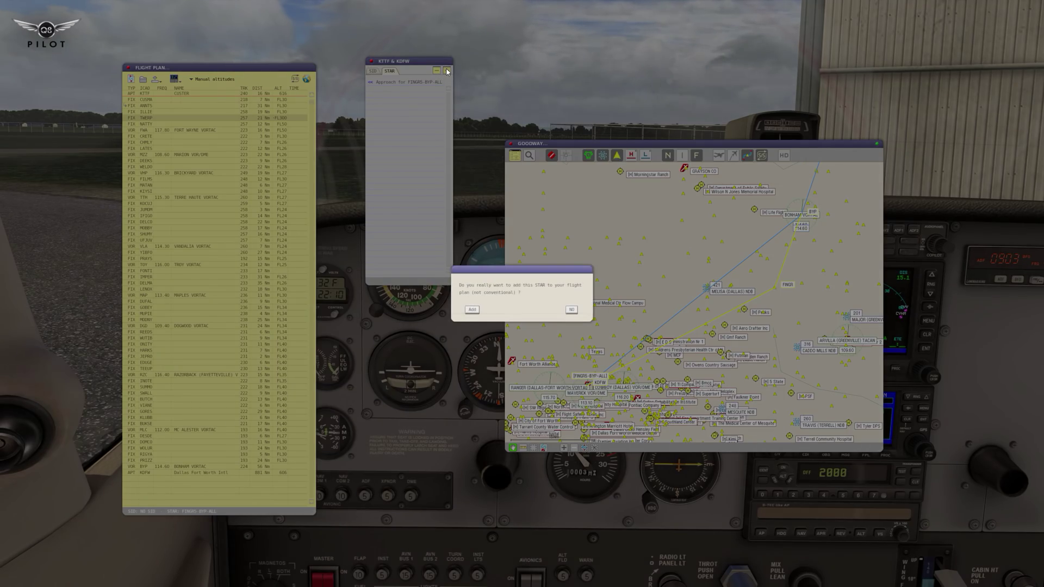
left_click(471, 310)
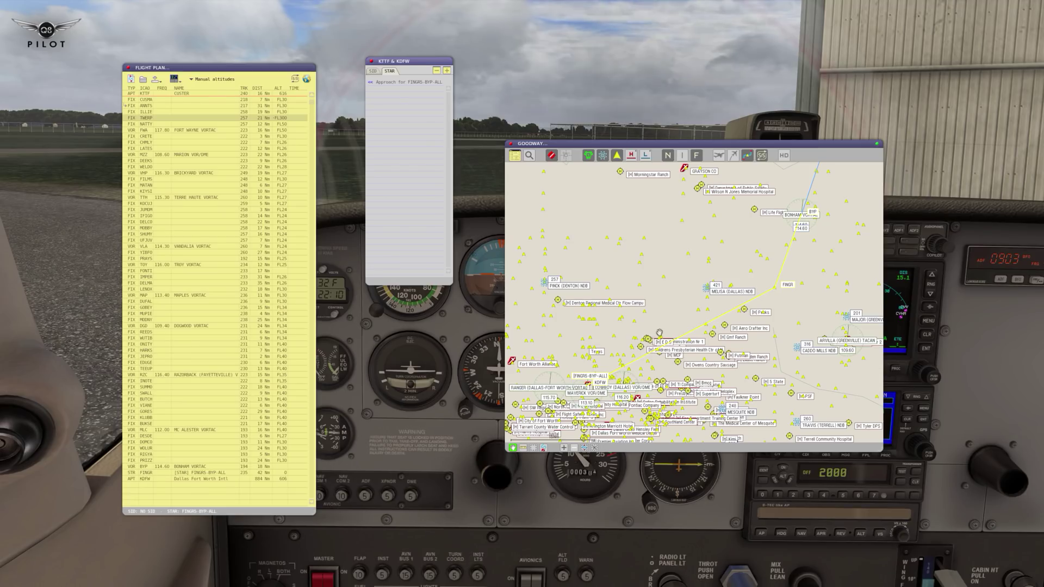
- Examine the arrival route around the FINGR waypoint on the map at closer zoom, and centre the map on the aircraft
left_click_drag(660, 330, 665, 279)
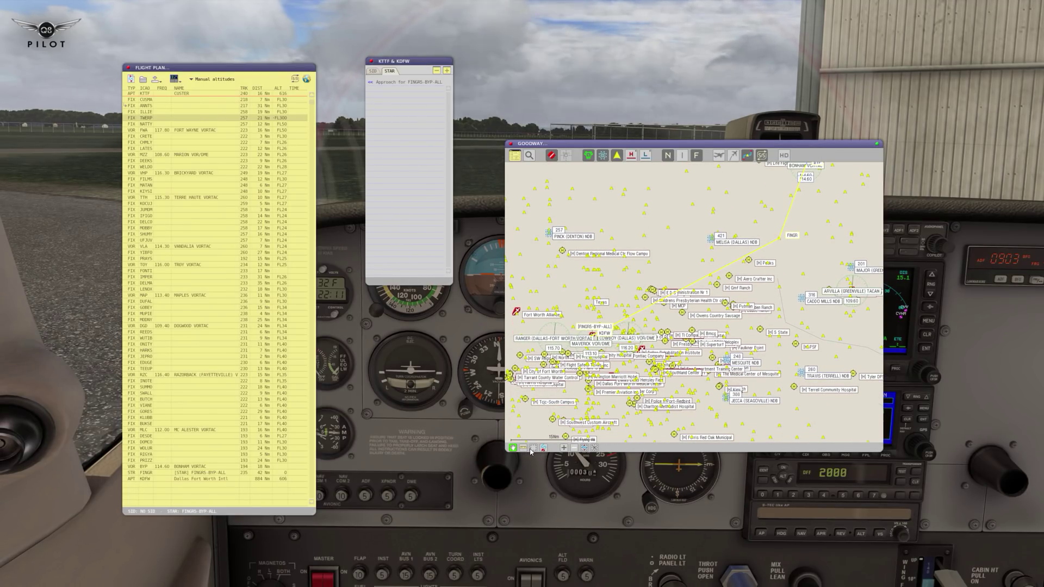
left_click(563, 448)
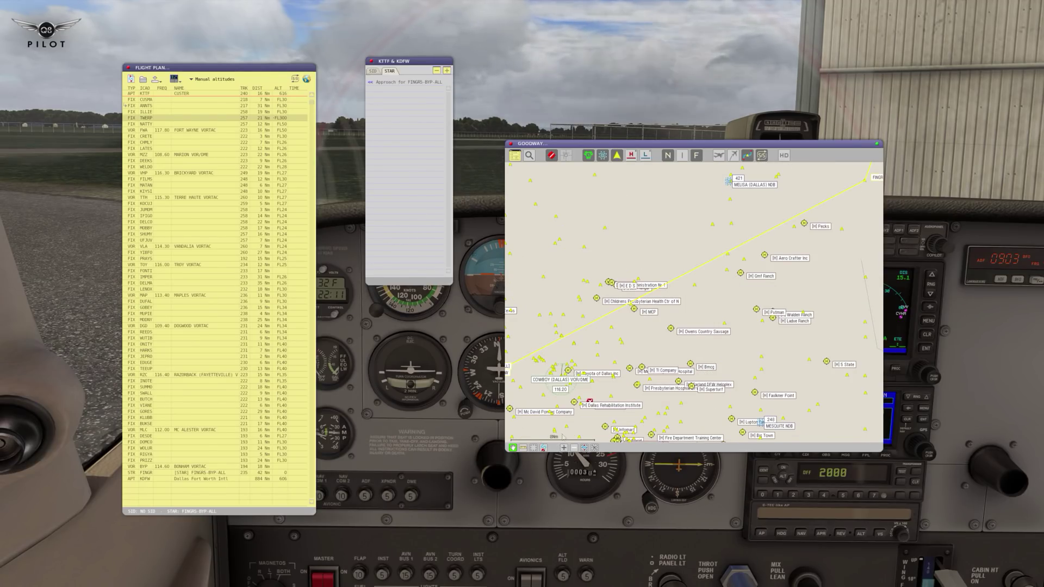
left_click_drag(633, 303, 574, 338)
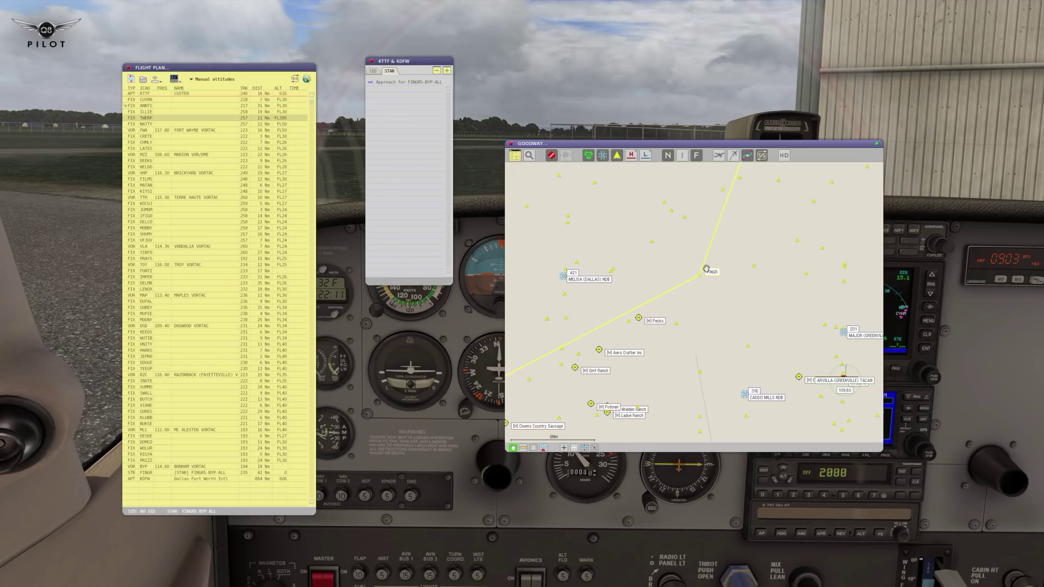
left_click_drag(701, 278, 707, 286)
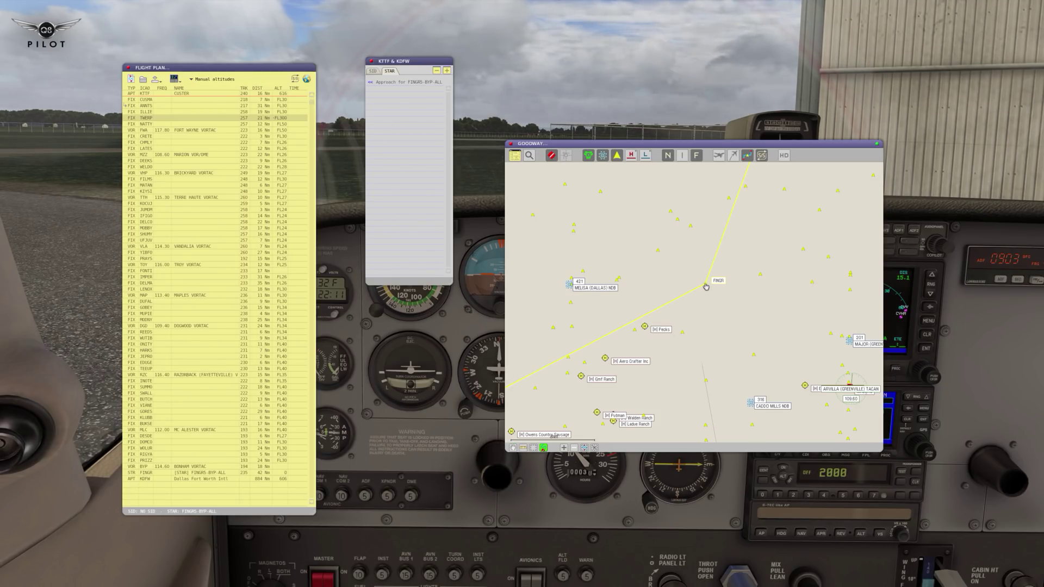
mouse_move(707, 287)
left_mouse_down()
mouse_move(740, 321)
mouse_move(706, 287)
left_mouse_up()
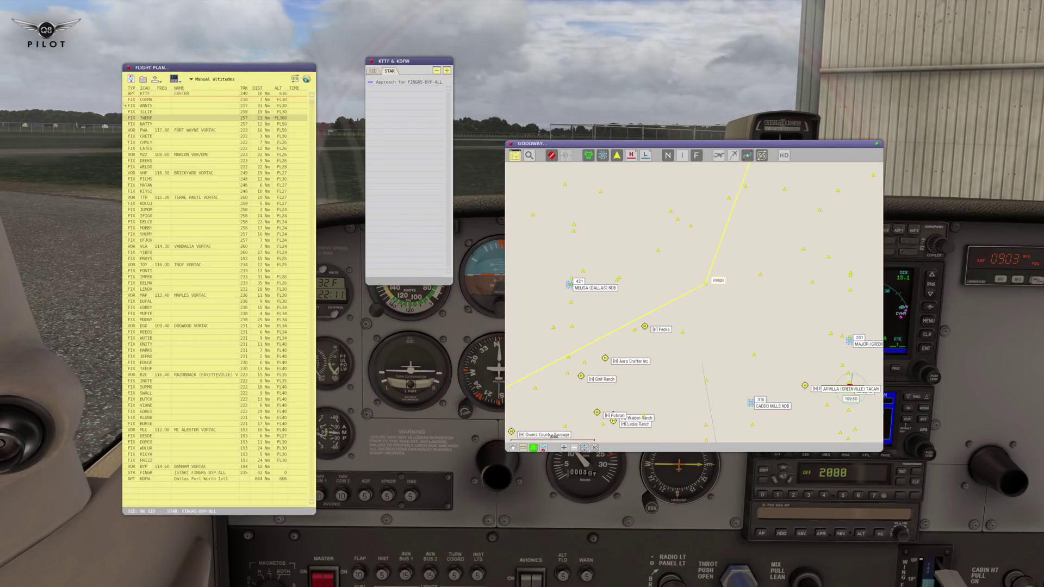
left_click_drag(707, 272, 639, 340)
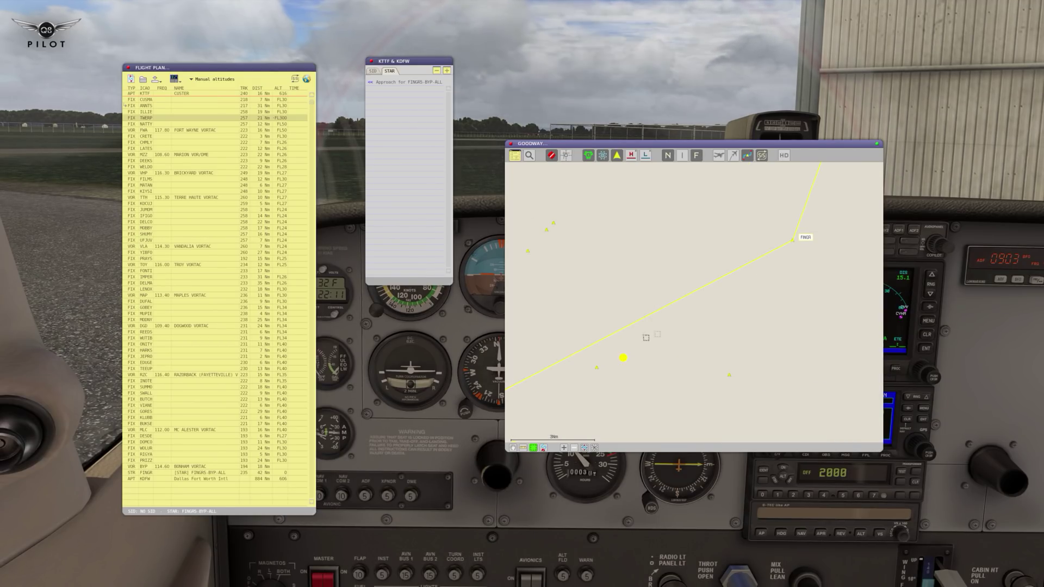
left_click(594, 448)
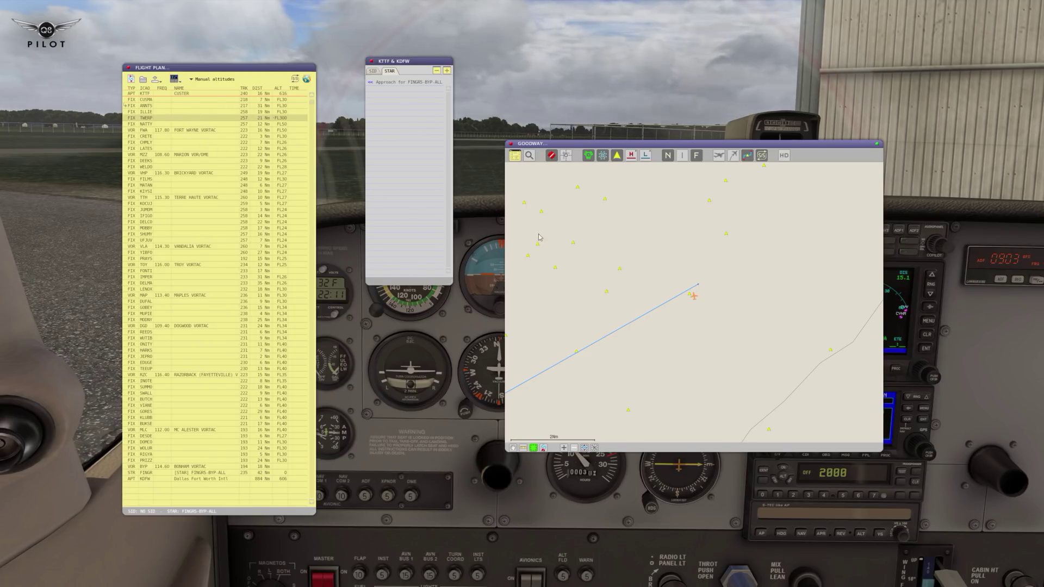
scroll(616, 287, "down", 3)
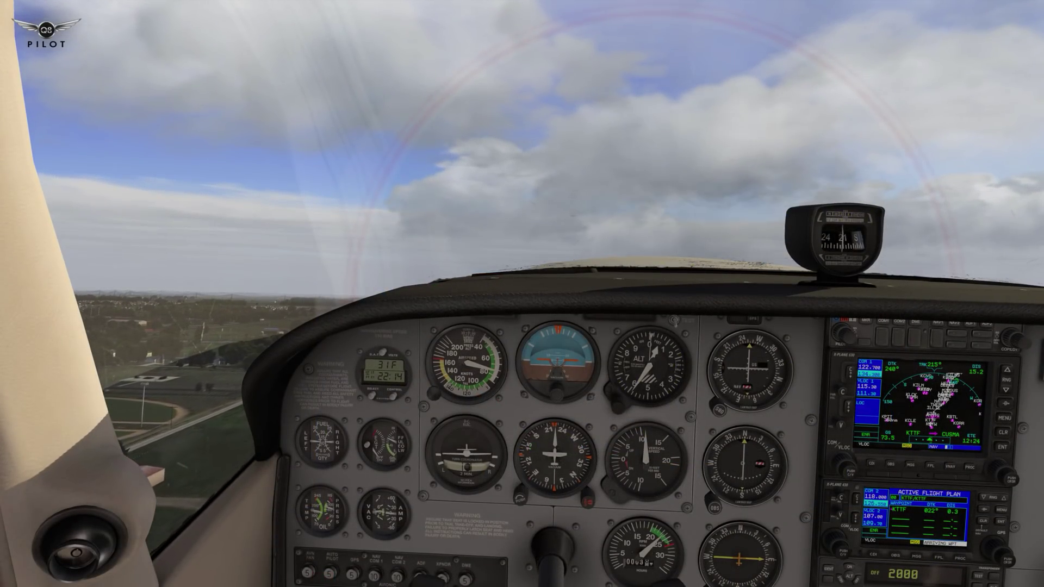
- Reopen the map in flight, display its name and ICAO labels, switch to frequency labels only, and close the map
key("ctrl+f")
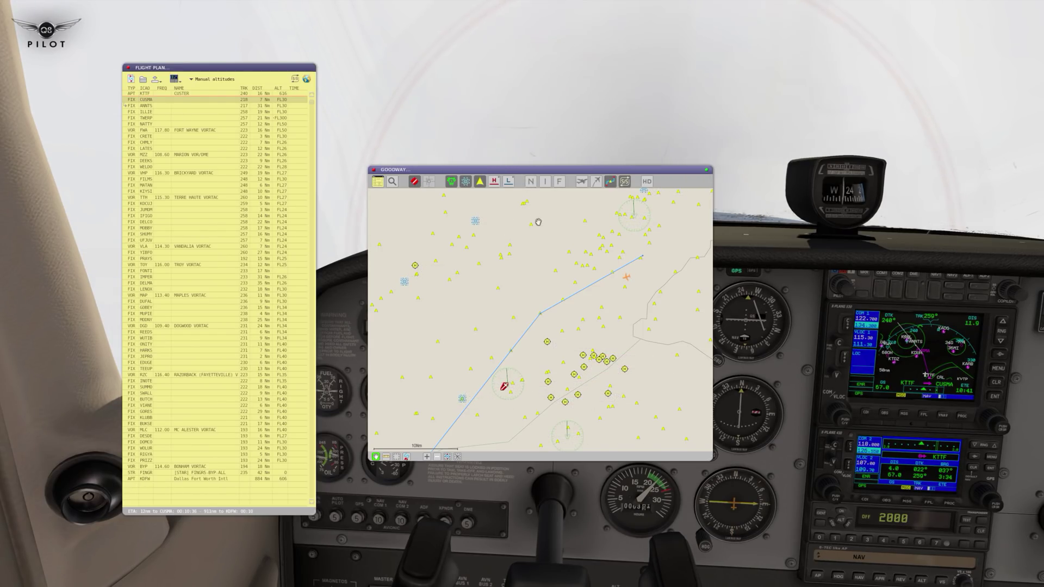
left_click(532, 183)
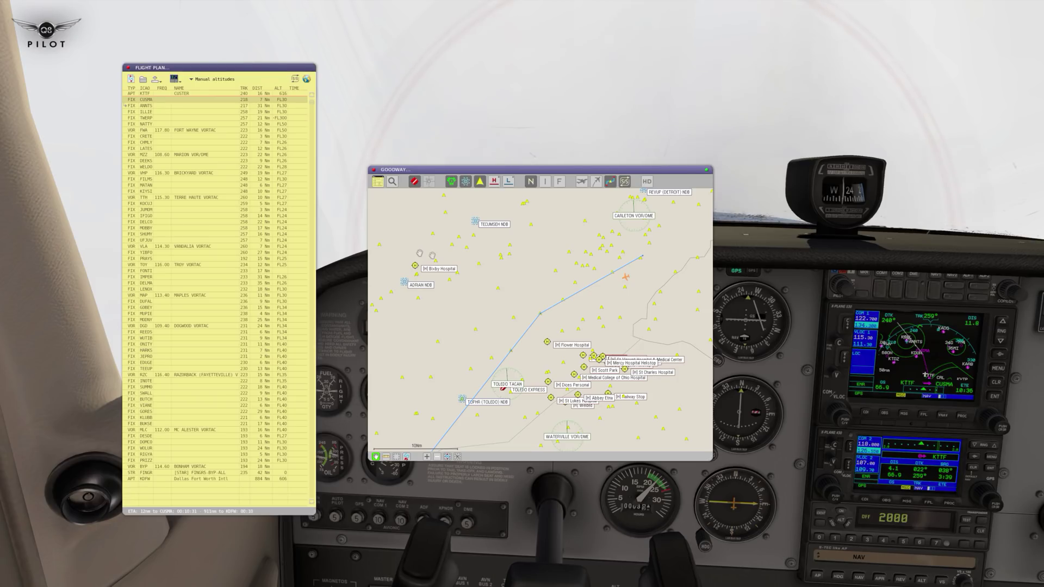
left_click(545, 183)
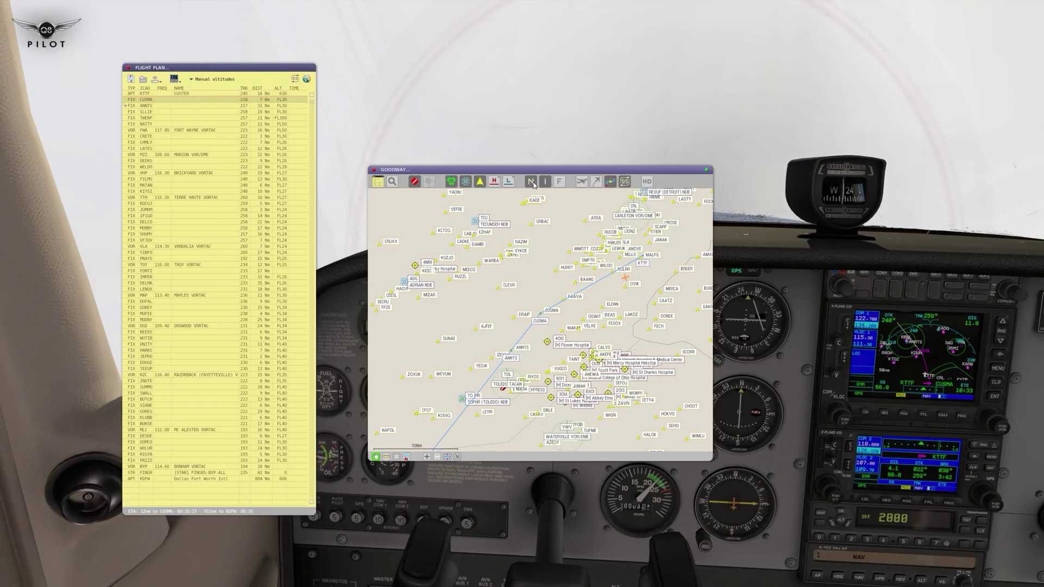
left_click(534, 185)
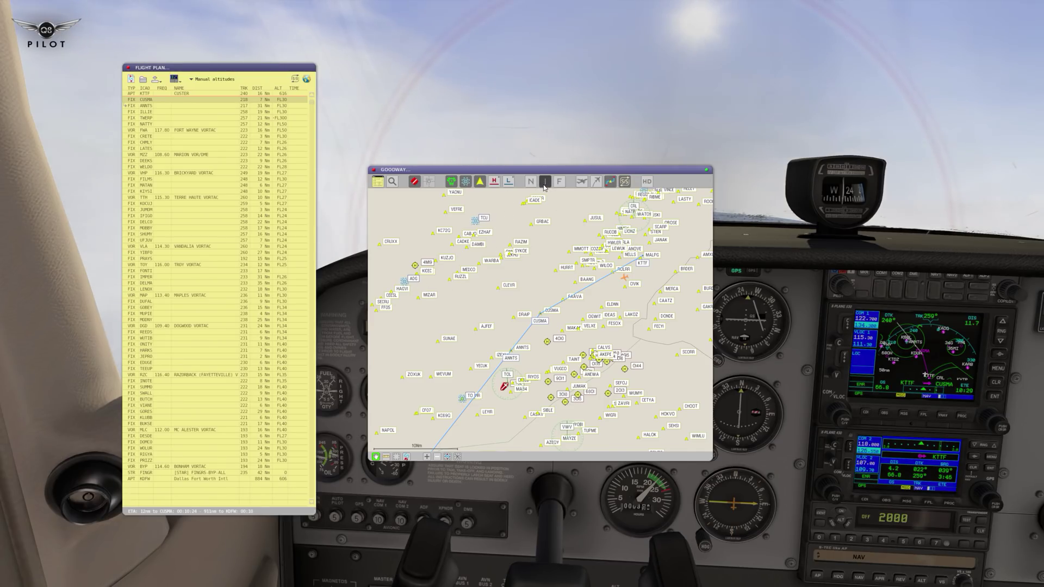
left_click(560, 184)
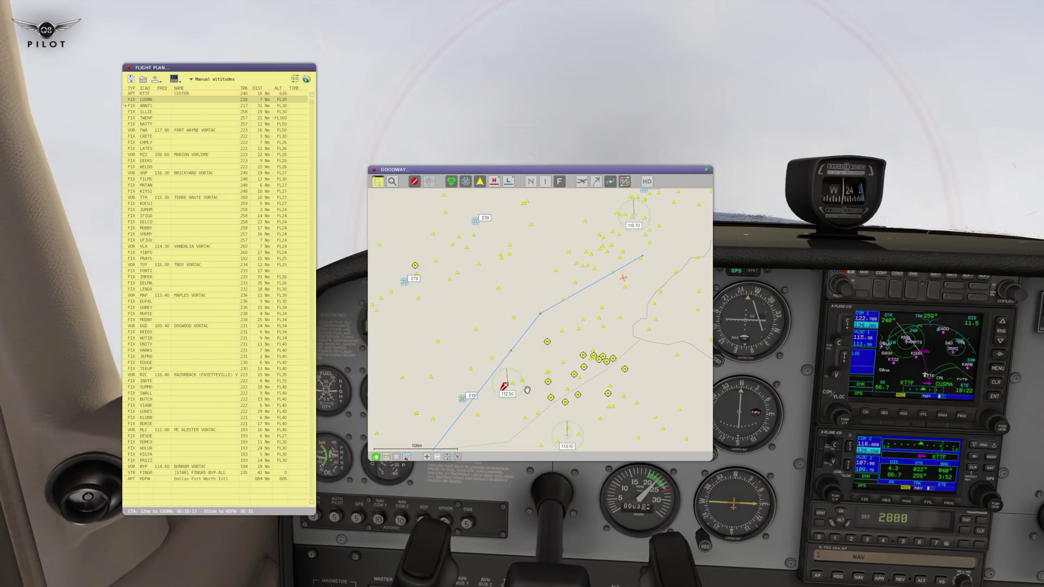
left_click(374, 171)
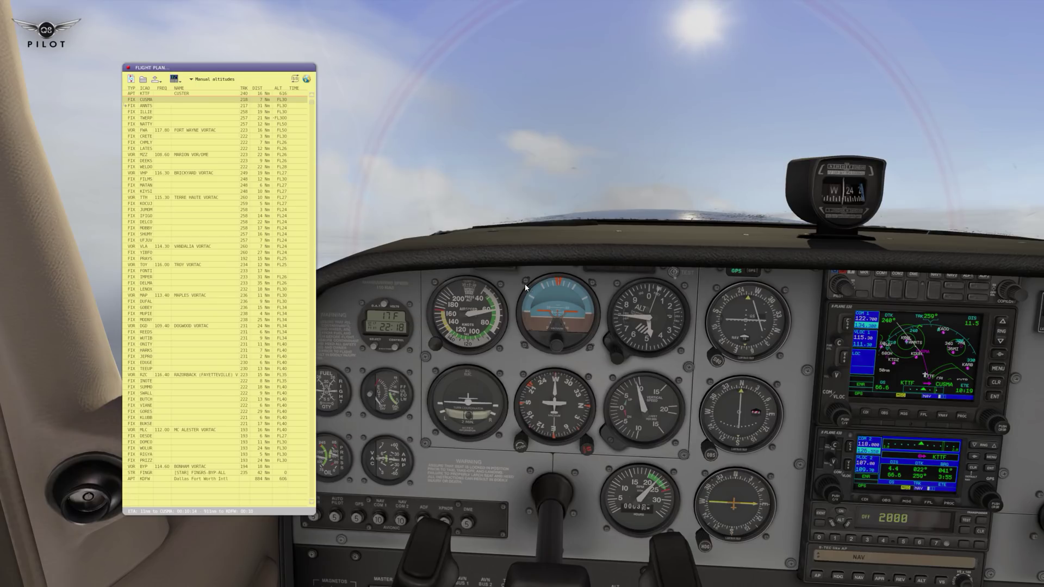